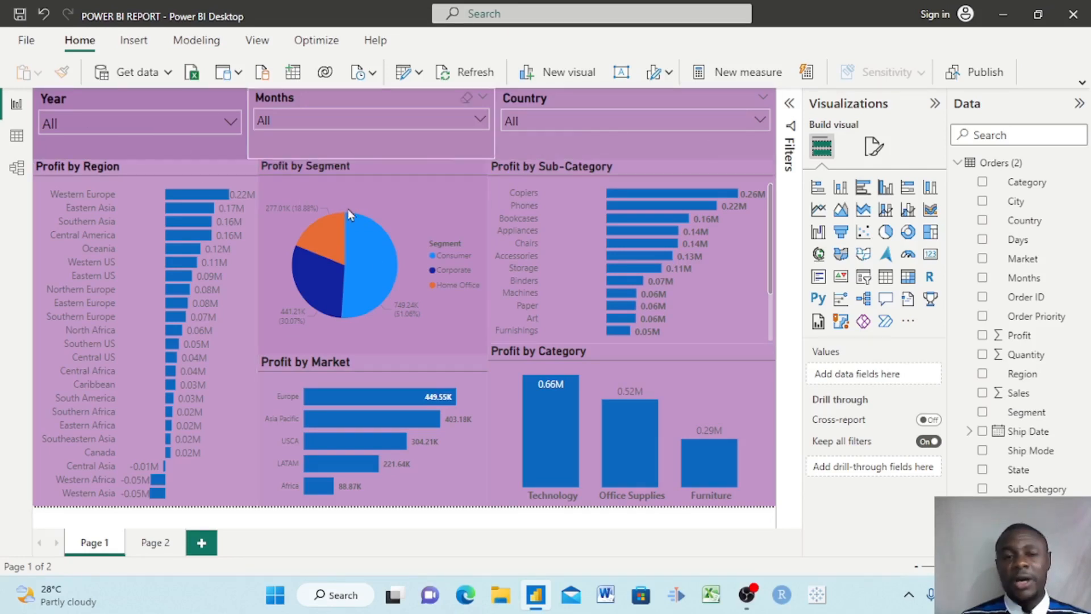
pyautogui.click(959, 166)
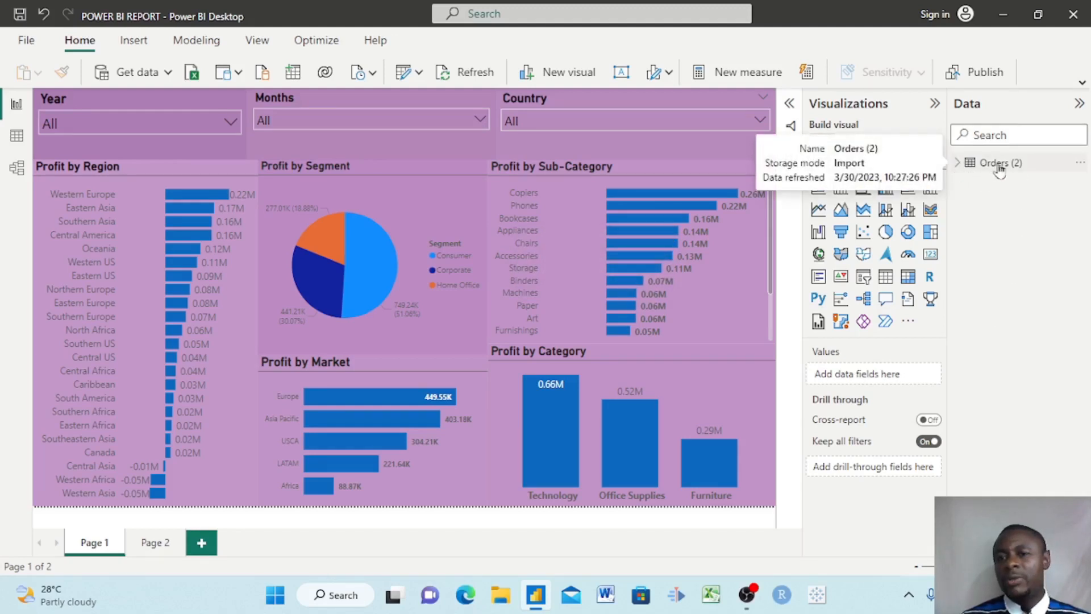
pyautogui.click(958, 164)
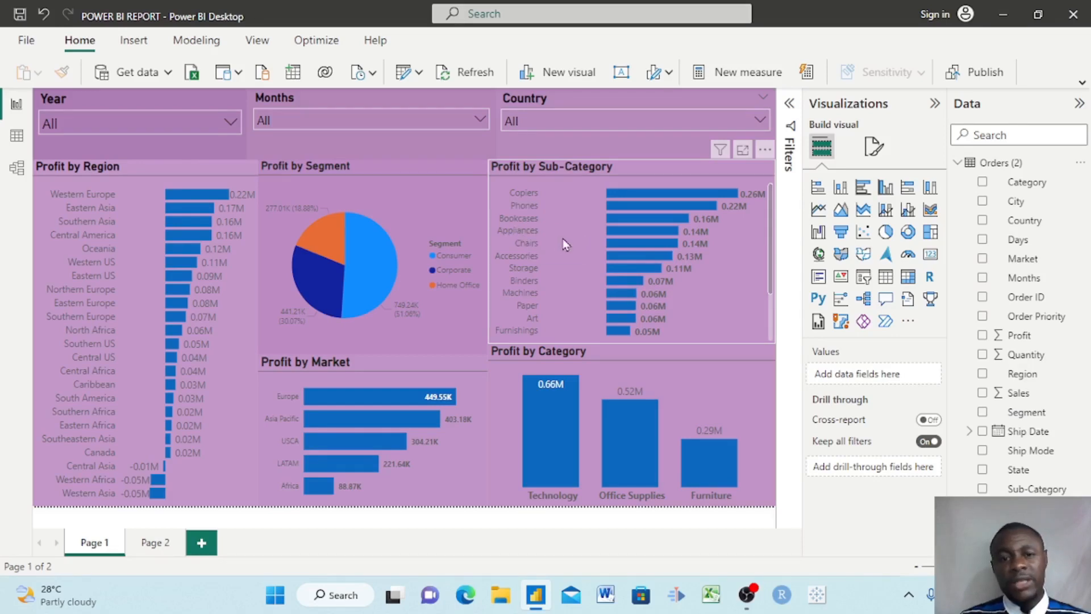
# Look through the complete list of items in the Profit by Sub-Category chart.
pyautogui.scroll(-2, 718, 277)
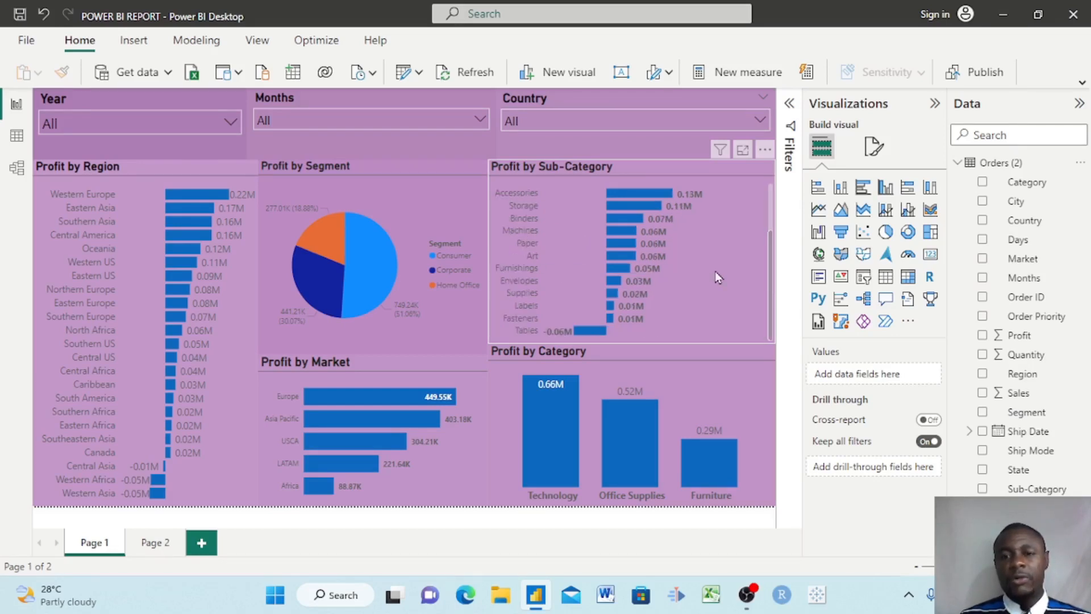
pyautogui.scroll(2, 718, 278)
pyautogui.scroll(-2, 717, 278)
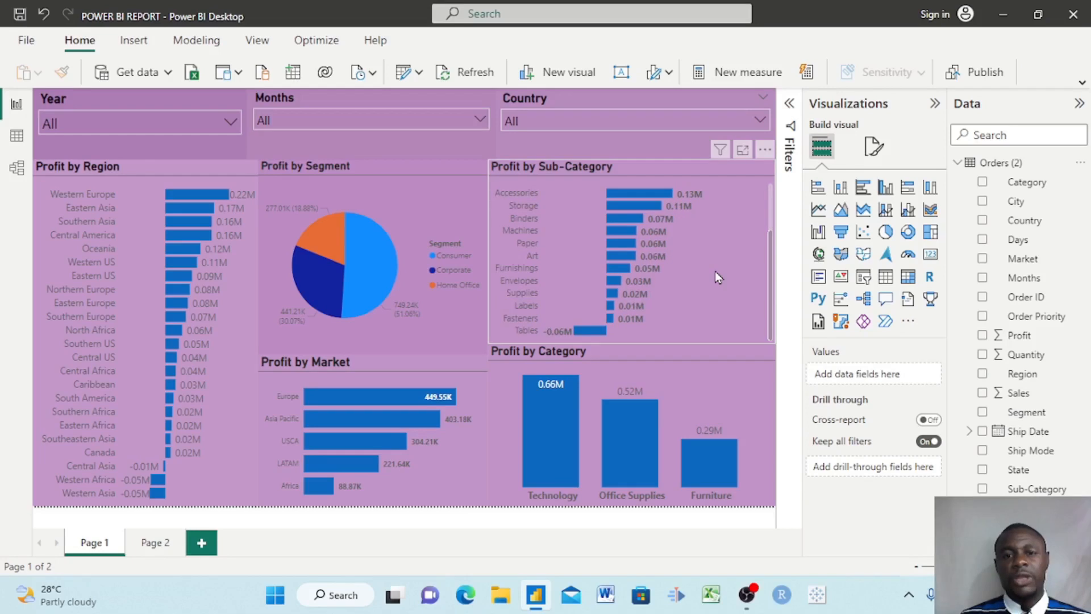
pyautogui.scroll(2, 716, 276)
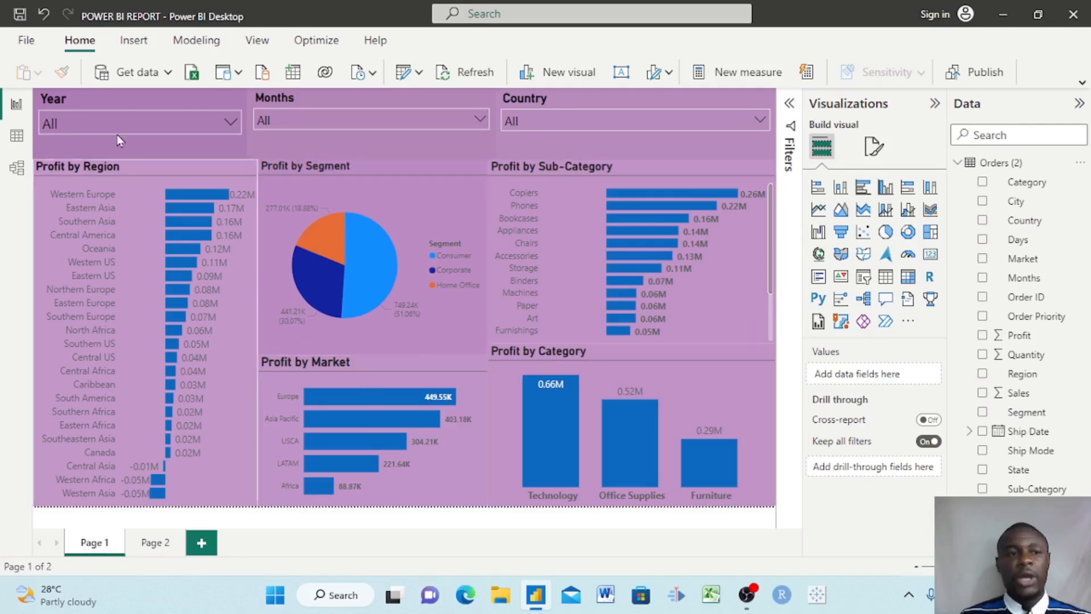
# View the report filtered to each year from 2012 to 2016 in turn, and clear the Year filter at the end.
pyautogui.click(232, 122)
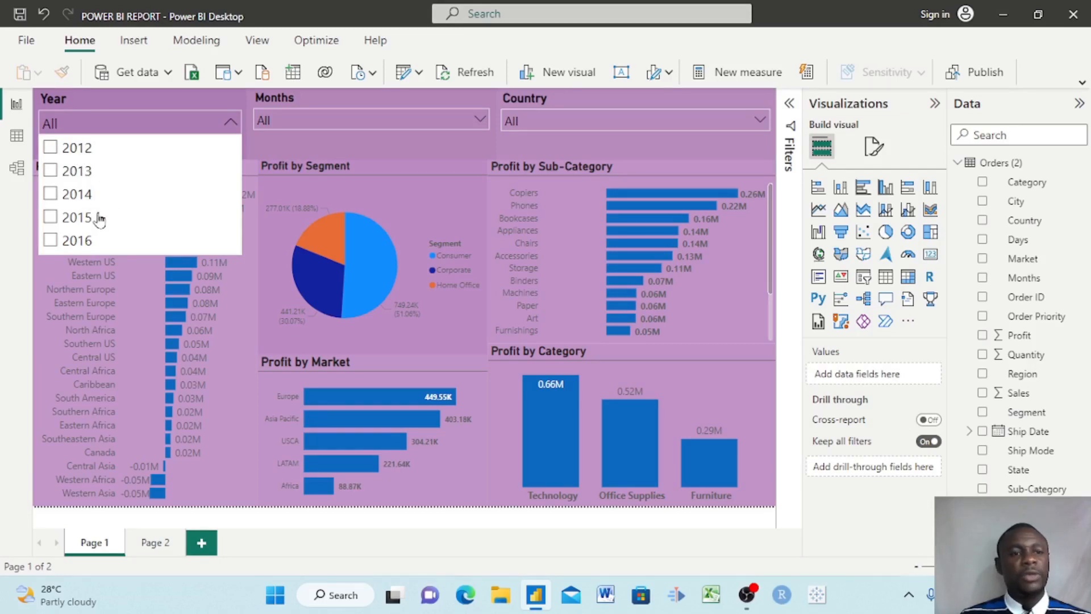
pyautogui.click(51, 149)
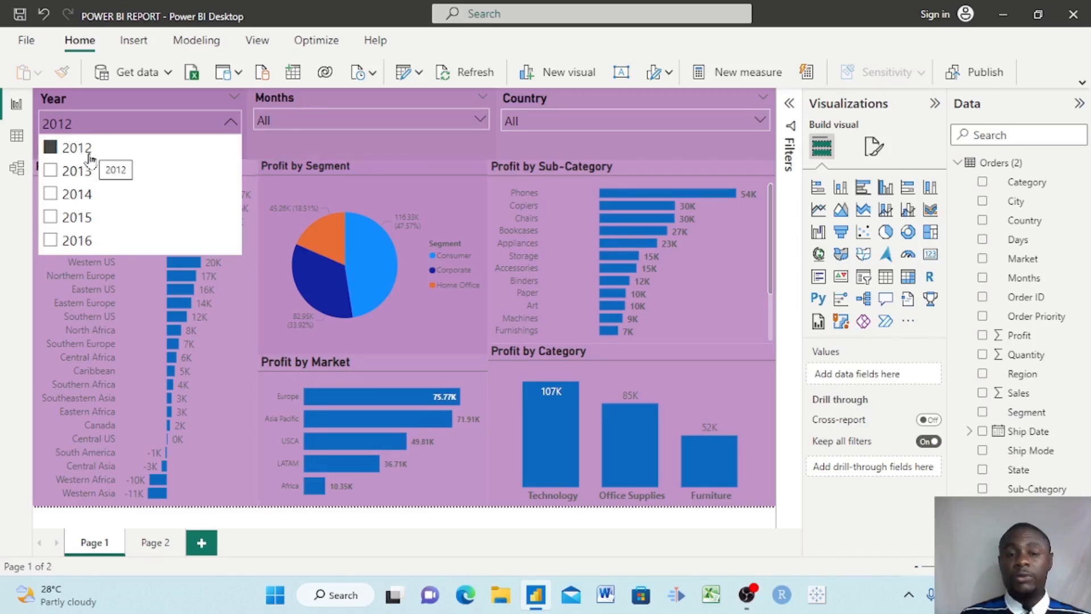
pyautogui.click(50, 171)
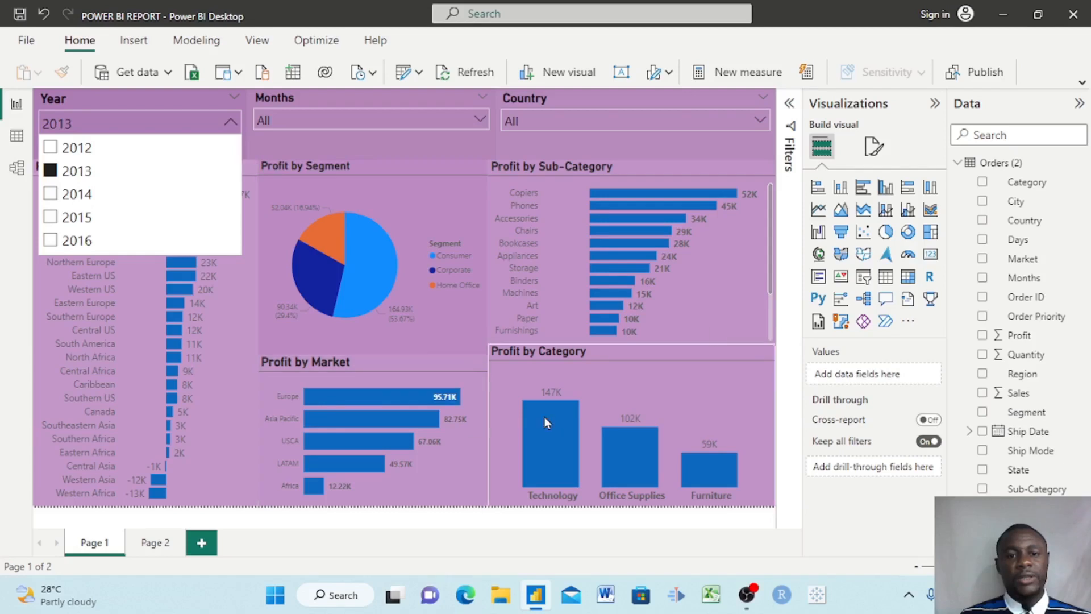
pyautogui.click(51, 195)
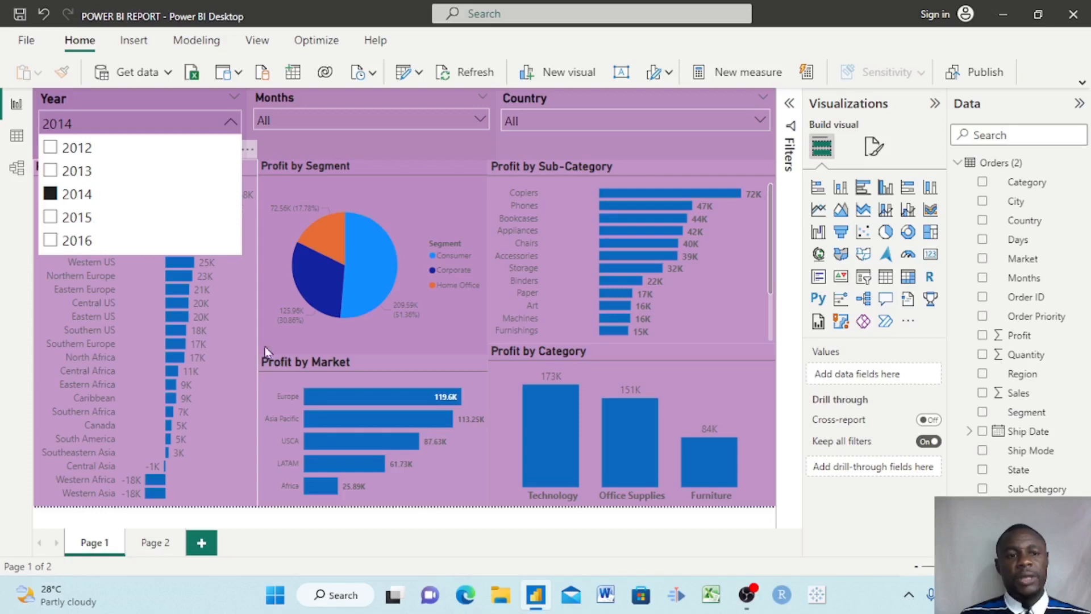
pyautogui.click(51, 217)
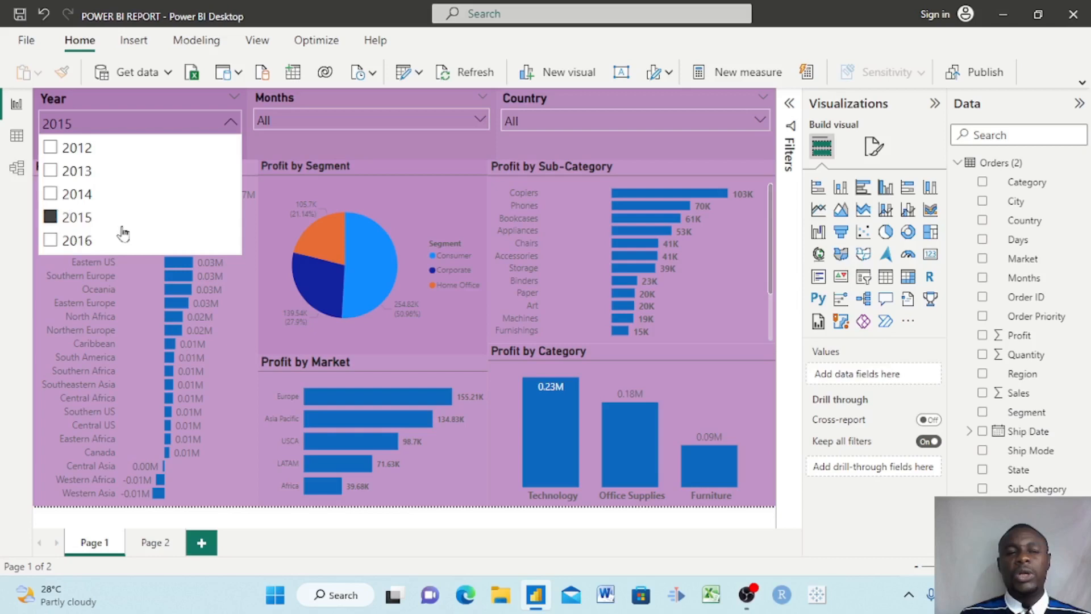
pyautogui.click(50, 241)
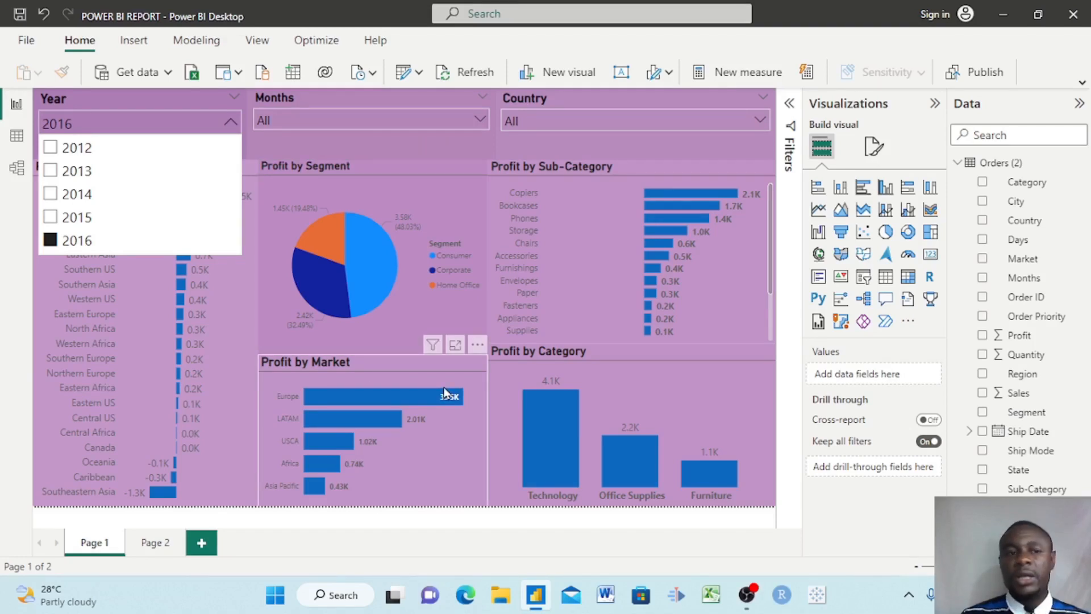
pyautogui.click(50, 241)
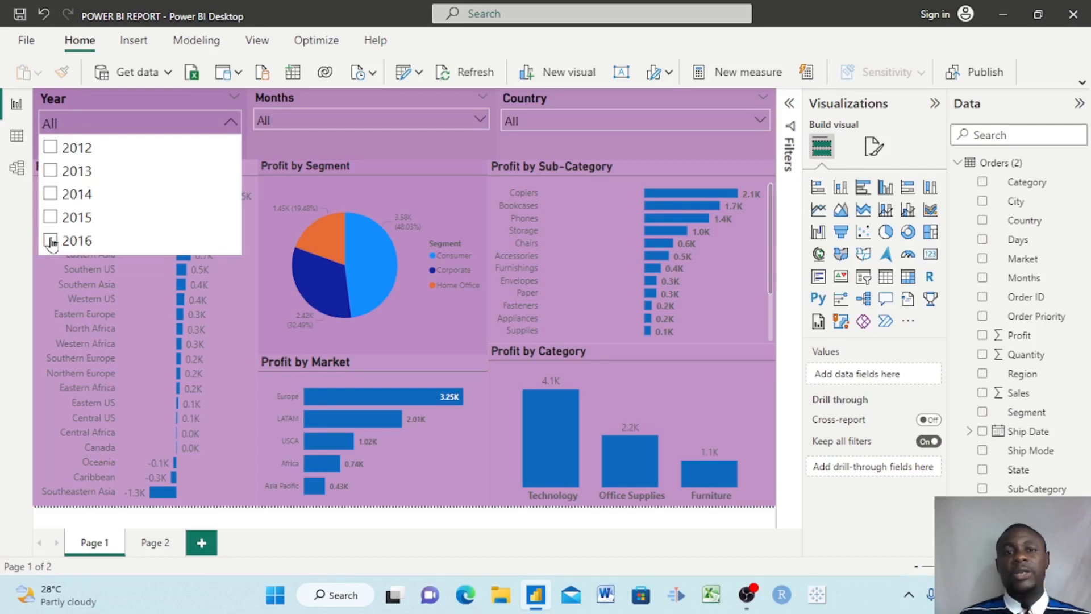
pyautogui.click(228, 126)
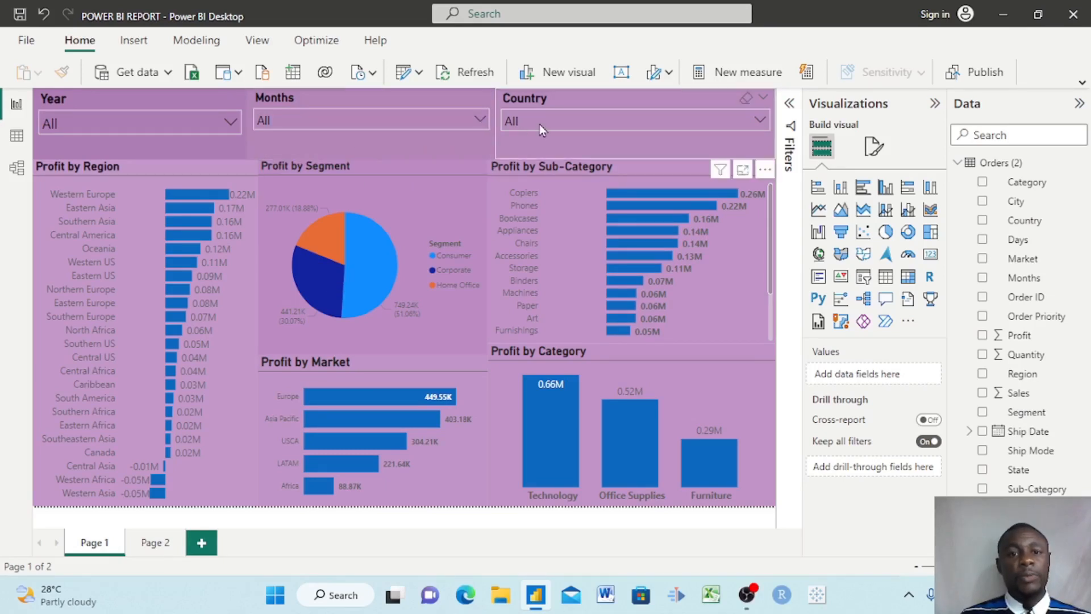
# View the report filtered by country, first for Cameroon and after that for Canada.
pyautogui.click(760, 121)
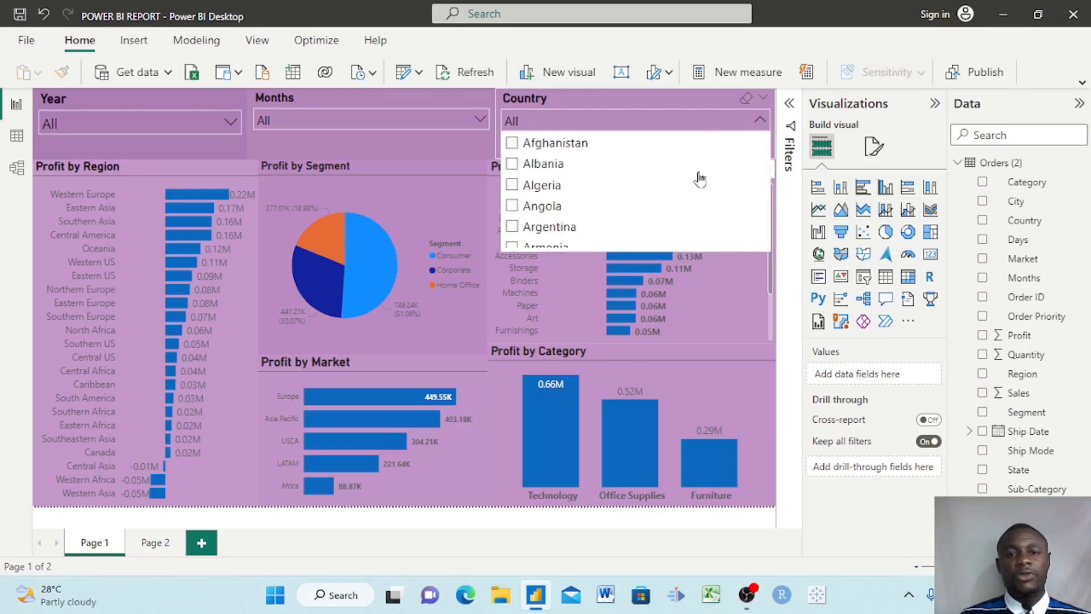
pyautogui.scroll(-2, 679, 212)
pyautogui.scroll(-6, 680, 212)
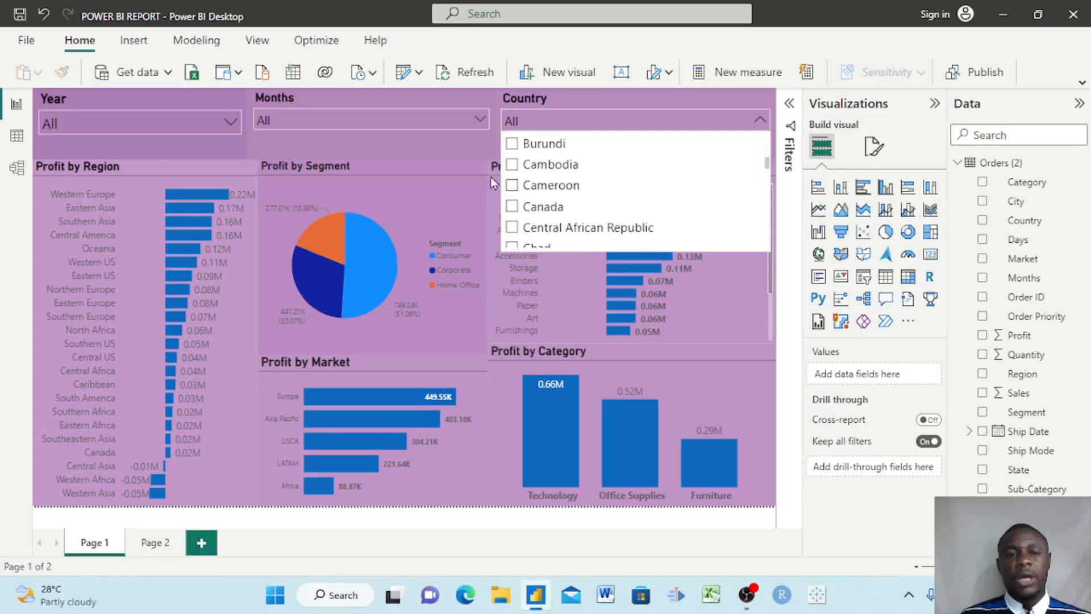
pyautogui.click(513, 186)
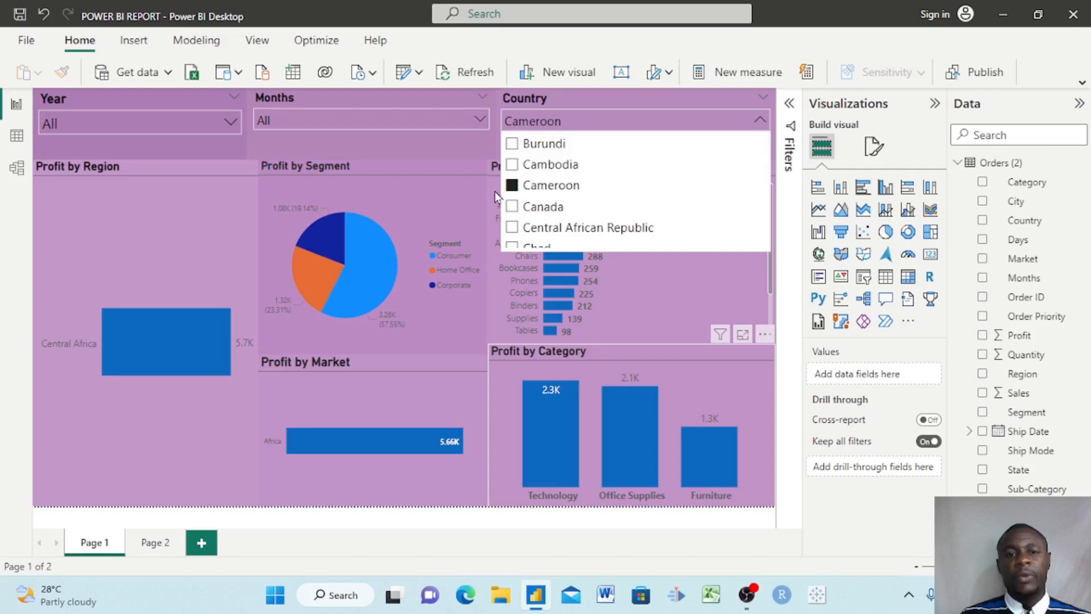
pyautogui.click(513, 207)
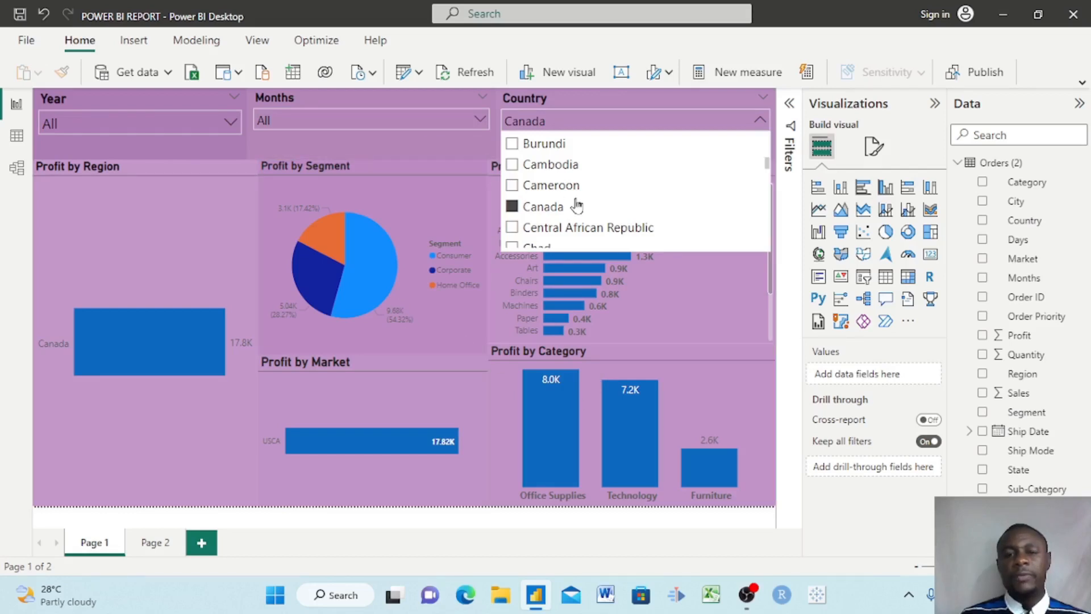
# Set the Country slicer to Afghanistan and collapse its list.
pyautogui.scroll(-2, 576, 206)
pyautogui.scroll(-2, 577, 205)
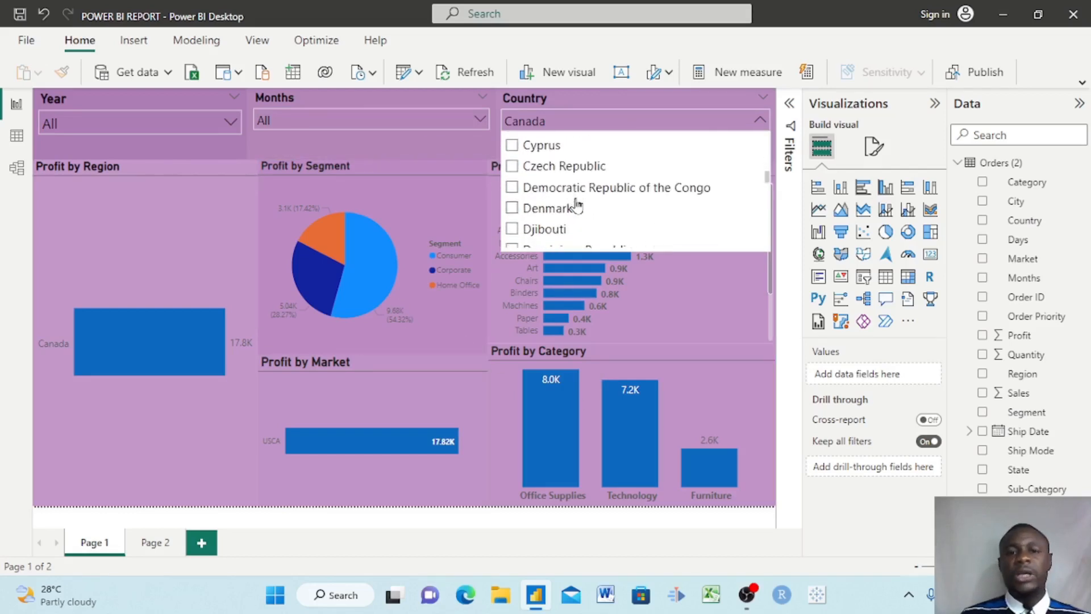
pyautogui.scroll(6, 577, 206)
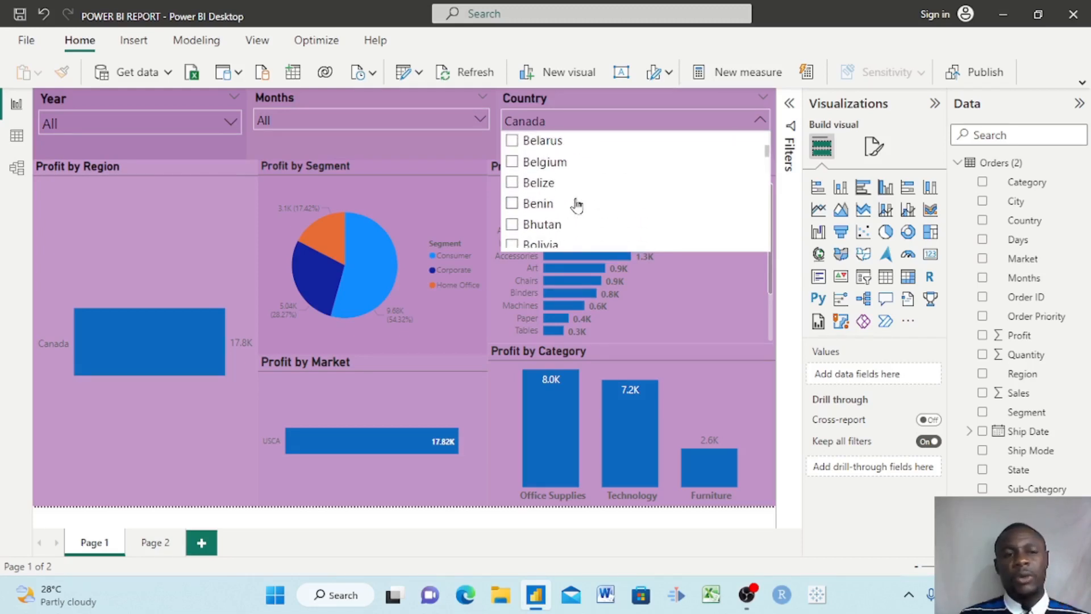
pyautogui.scroll(5, 577, 206)
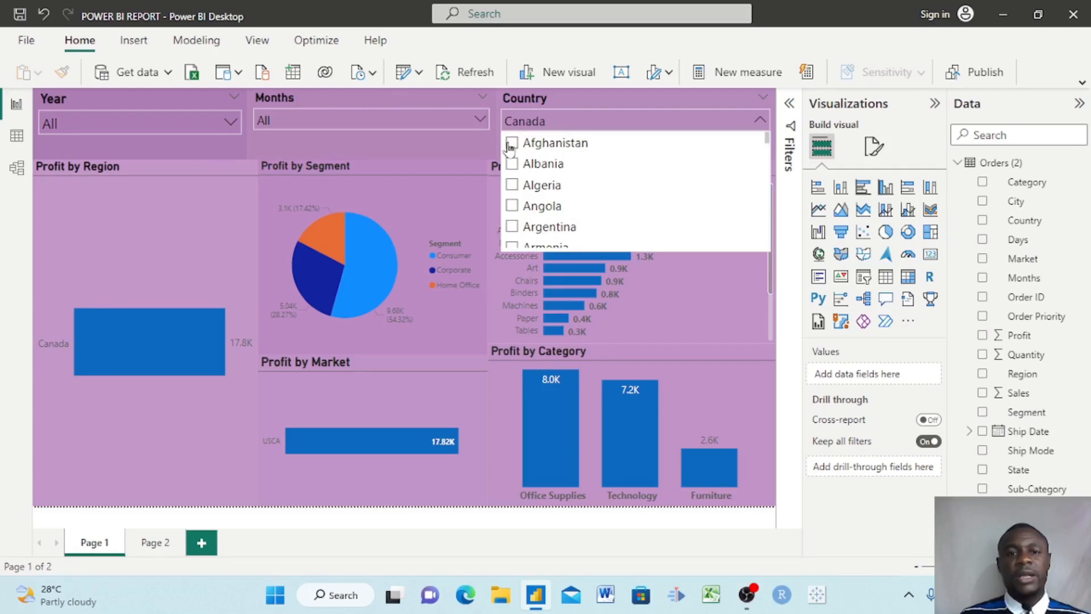
pyautogui.click(511, 144)
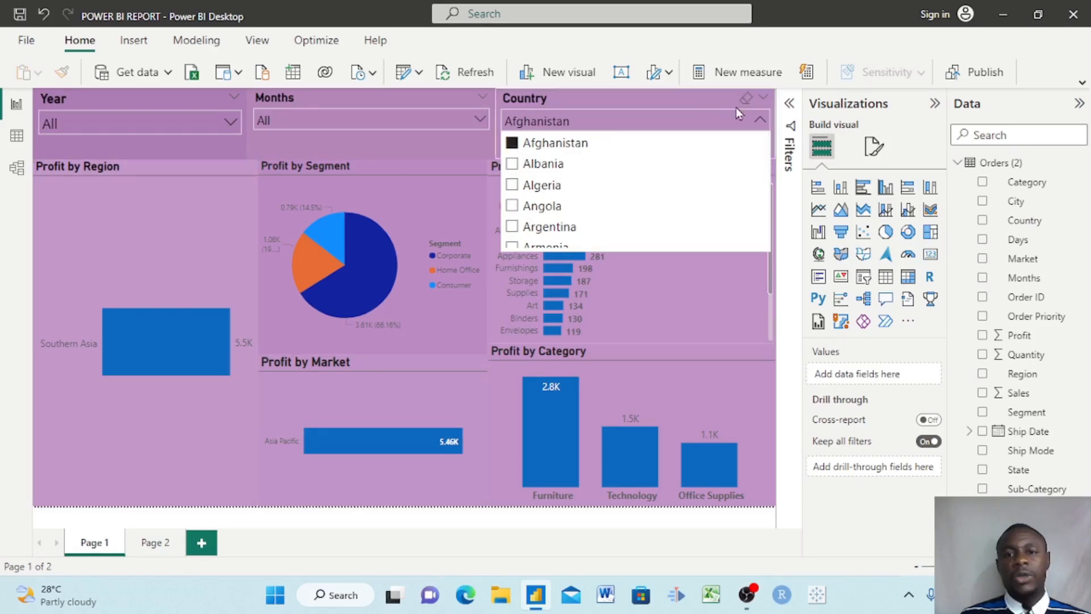
pyautogui.click(760, 121)
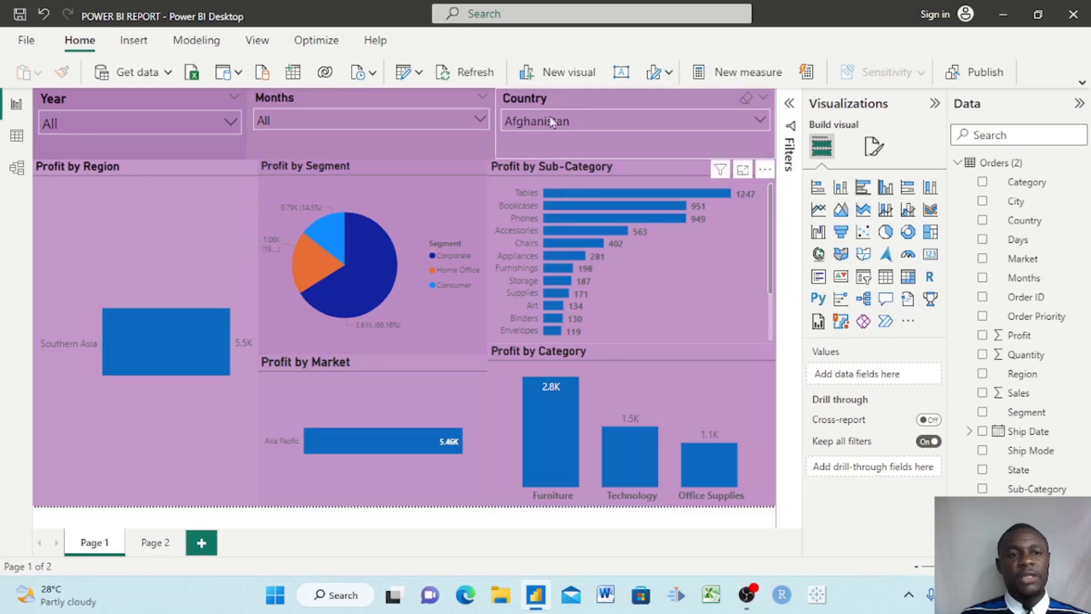
# Narrow the report to the year 2012 and the month of April with the Year and Months slicers.
pyautogui.click(230, 122)
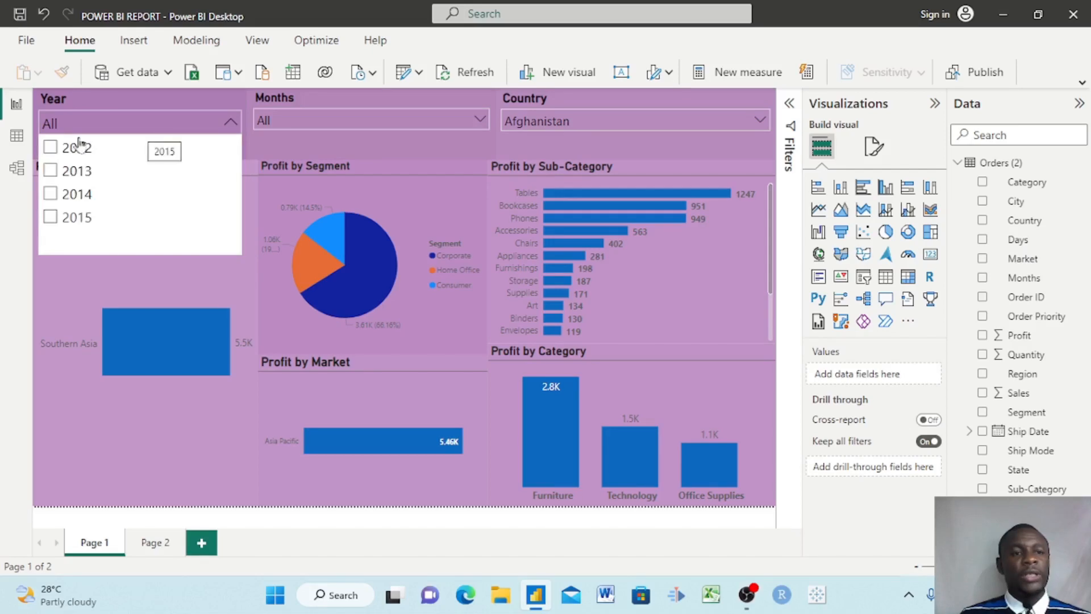
pyautogui.click(51, 149)
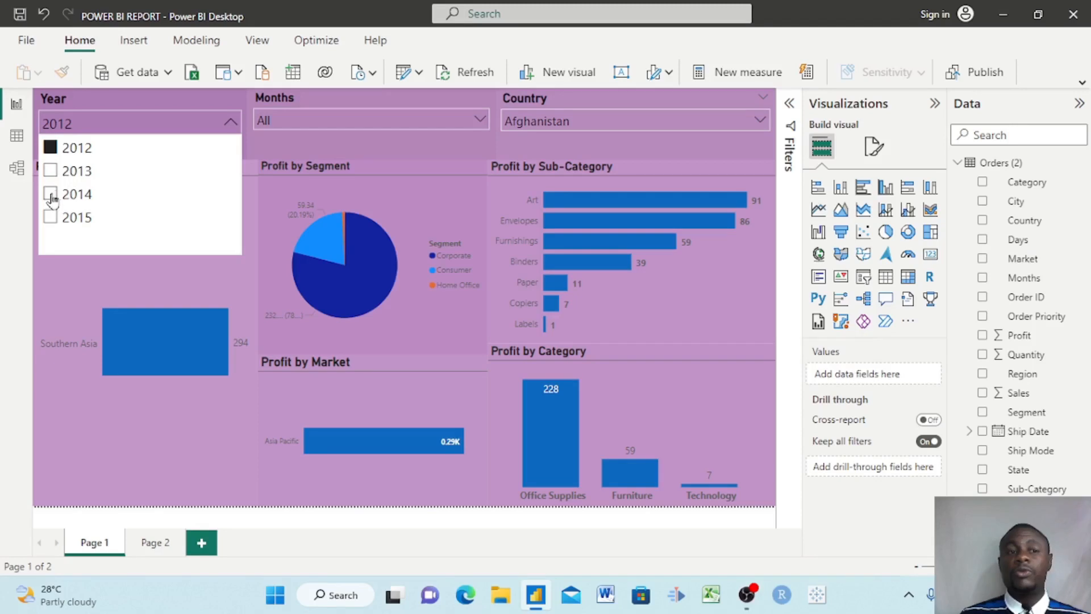
pyautogui.click(232, 125)
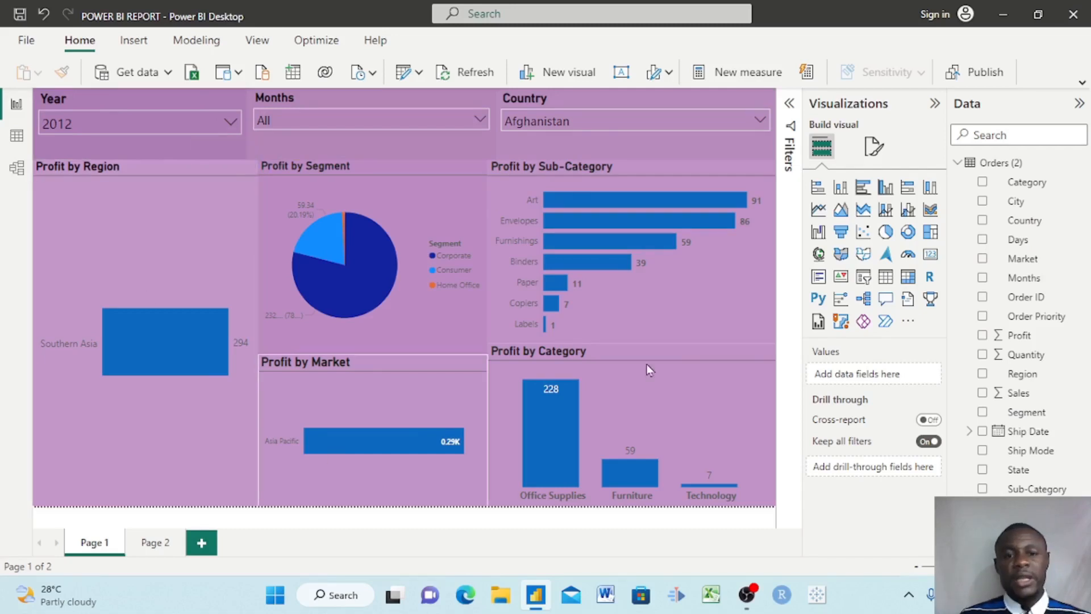
pyautogui.click(479, 122)
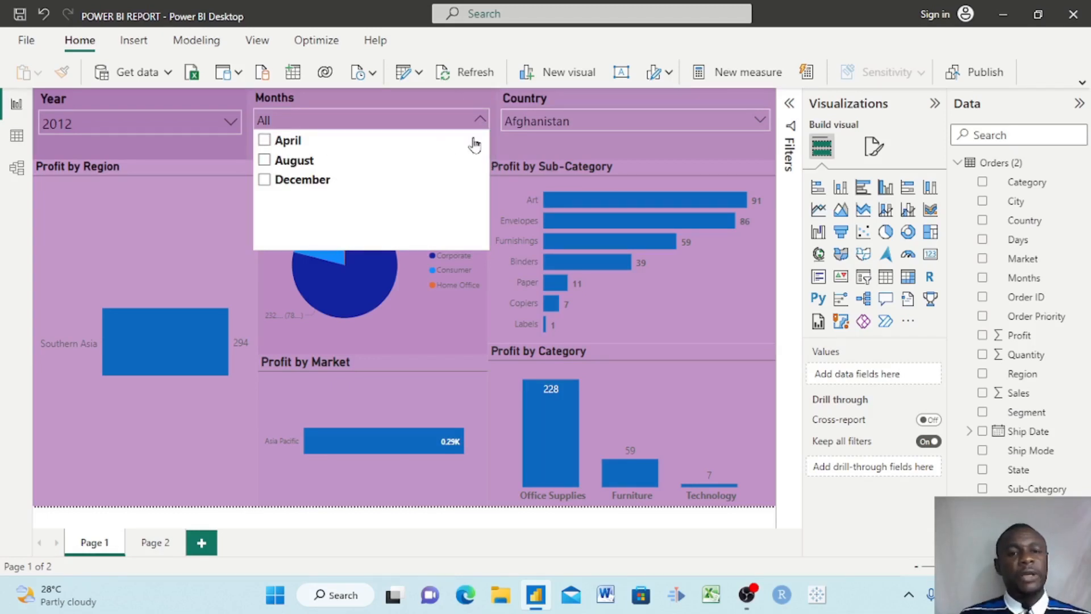
pyautogui.click(265, 140)
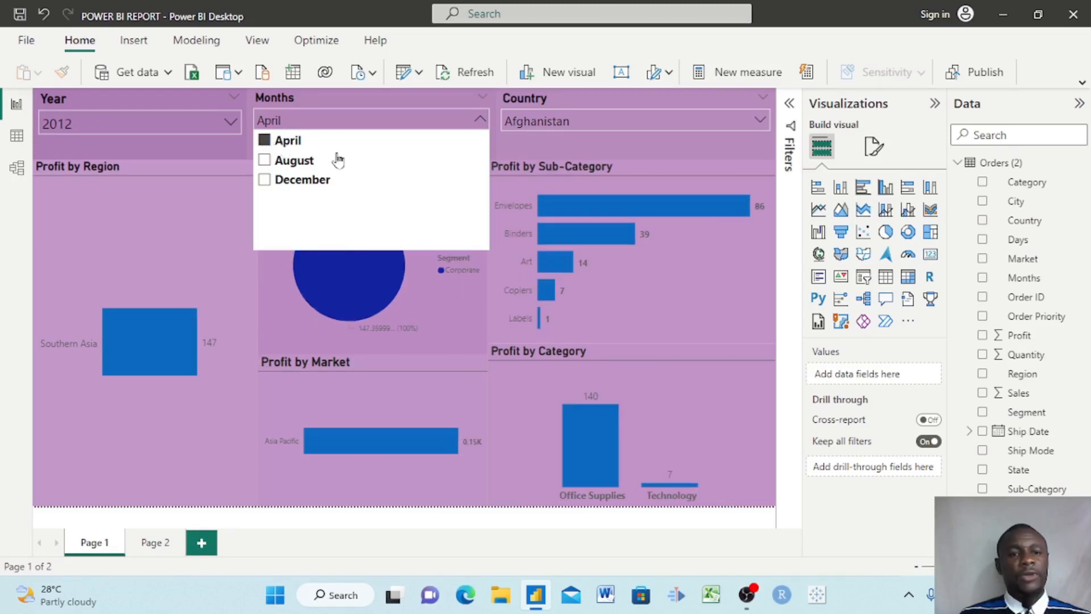
pyautogui.click(488, 126)
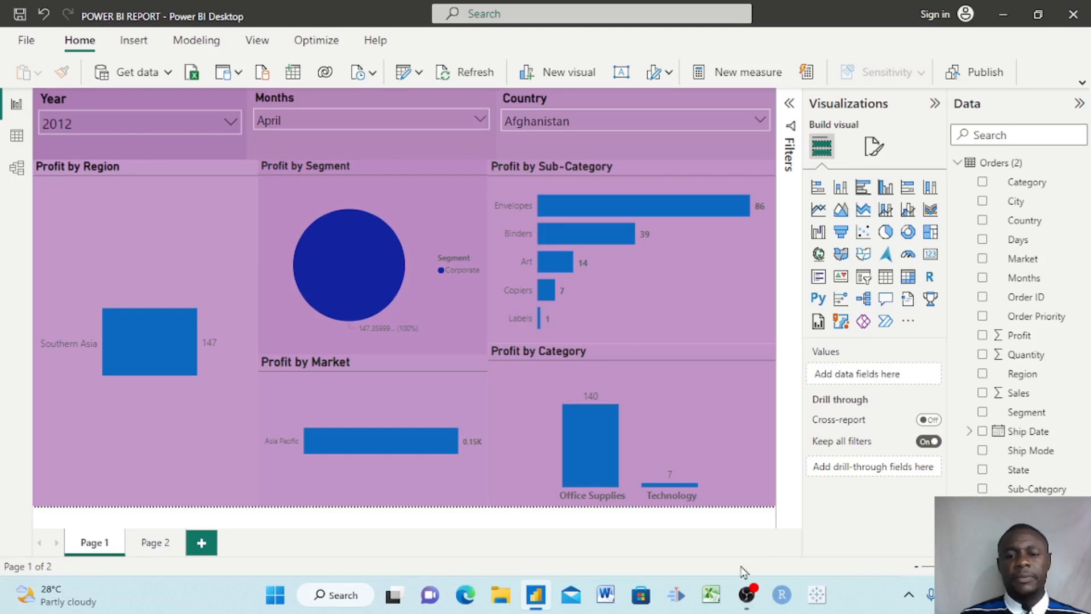
# On Page 2, create a table of Sales by Market and move it lower down the canvas.
pyautogui.click(150, 545)
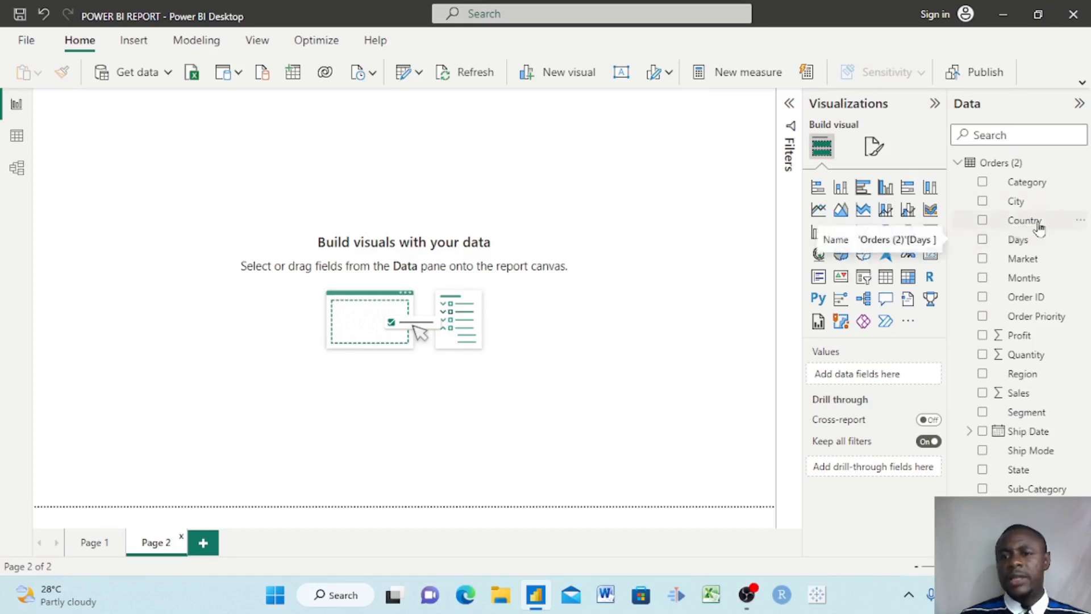
pyautogui.click(983, 261)
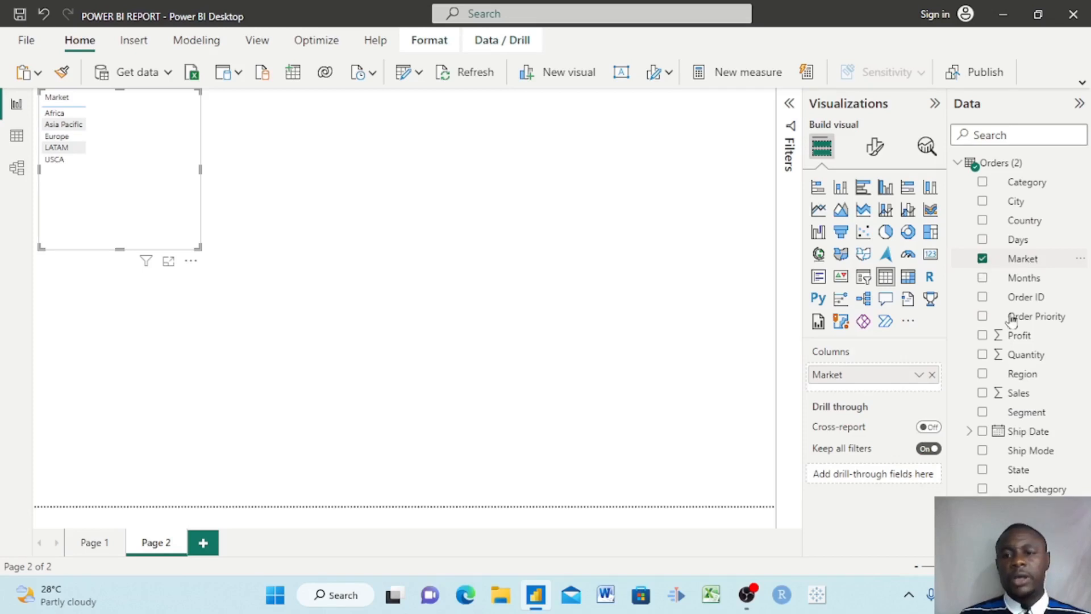
pyautogui.click(983, 393)
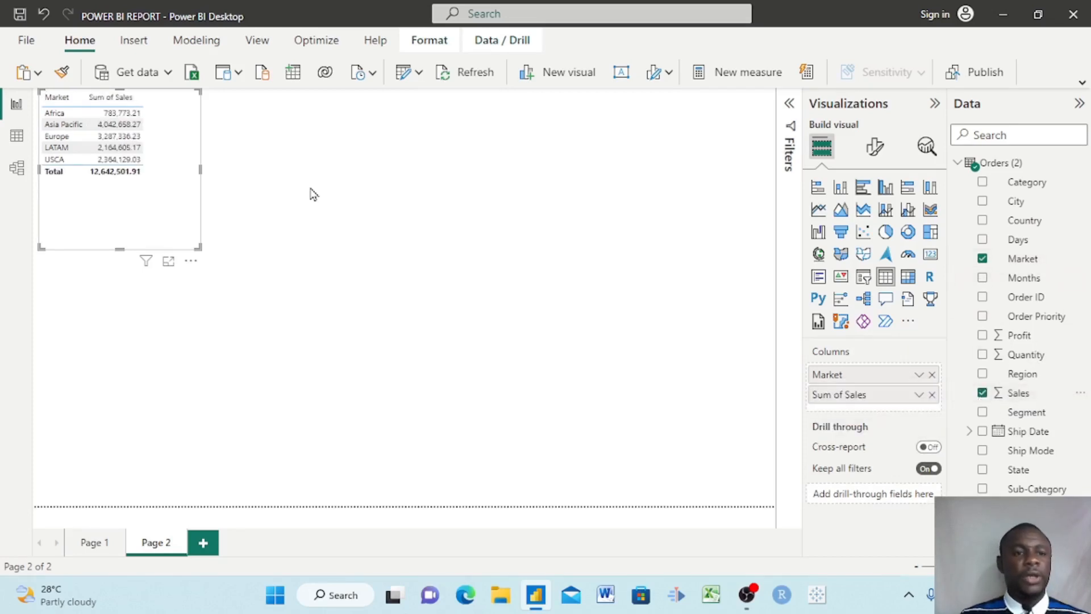
pyautogui.moveTo(168, 130); pyautogui.dragTo(176, 259)
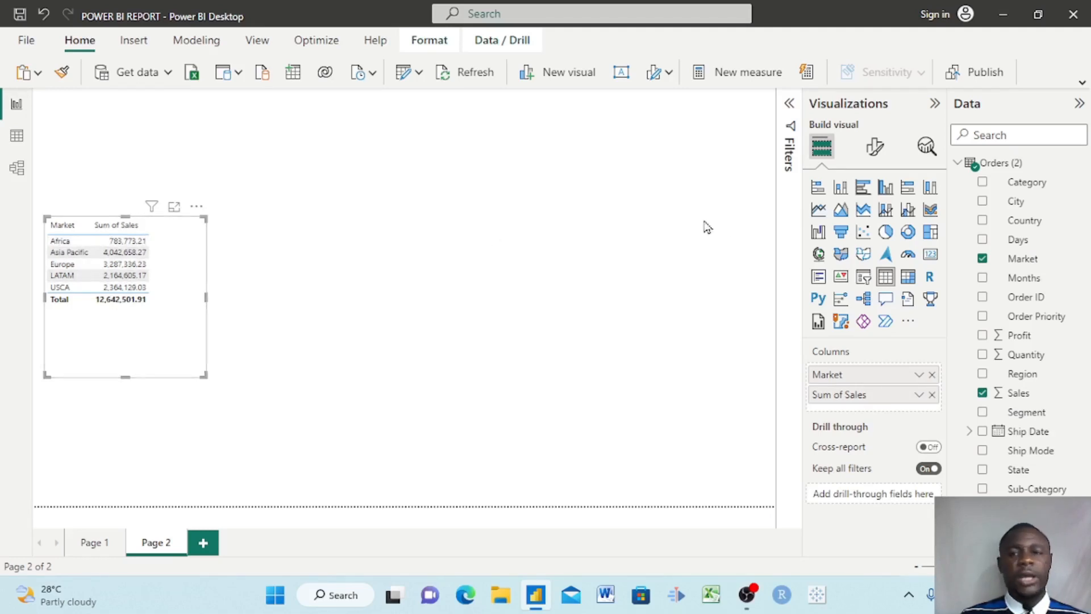
# Convert the Market sales table to a stacked column chart and widen it to about twice its width.
pyautogui.click(840, 193)
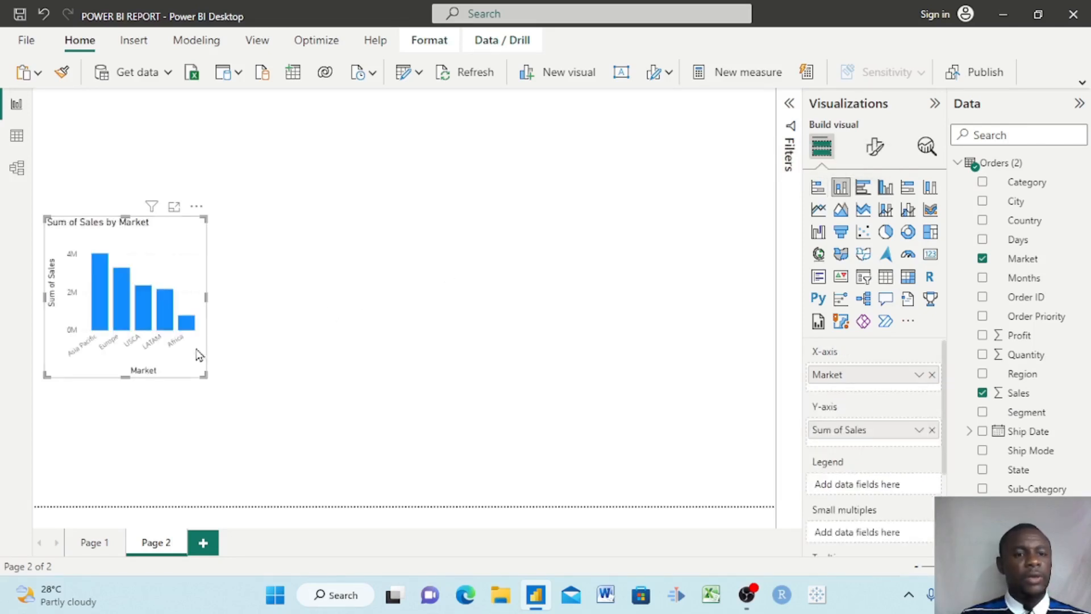
pyautogui.moveTo(203, 373); pyautogui.dragTo(352, 377)
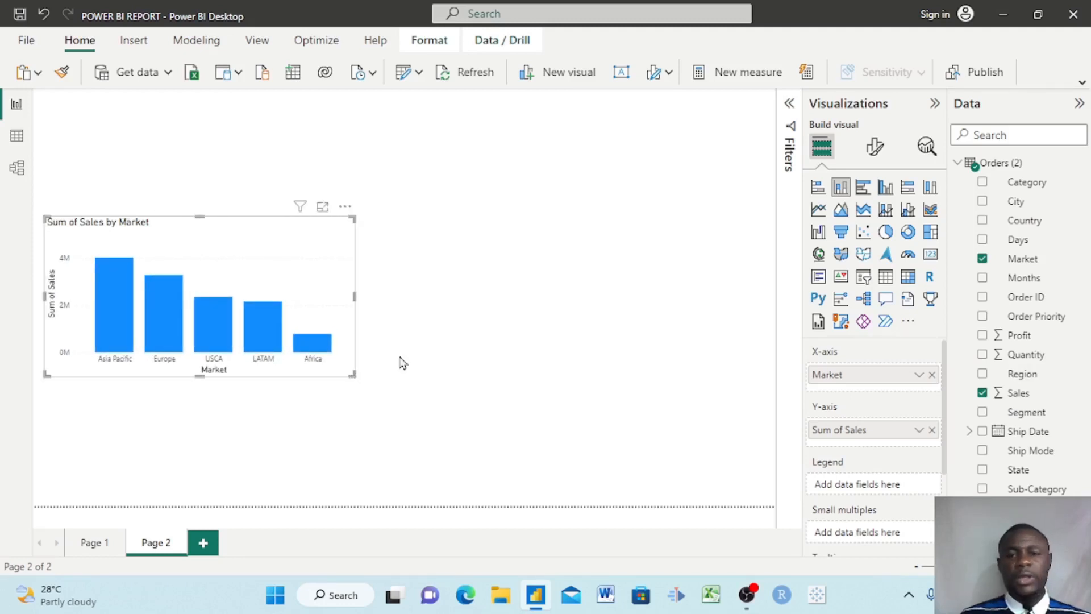
pyautogui.click(449, 270)
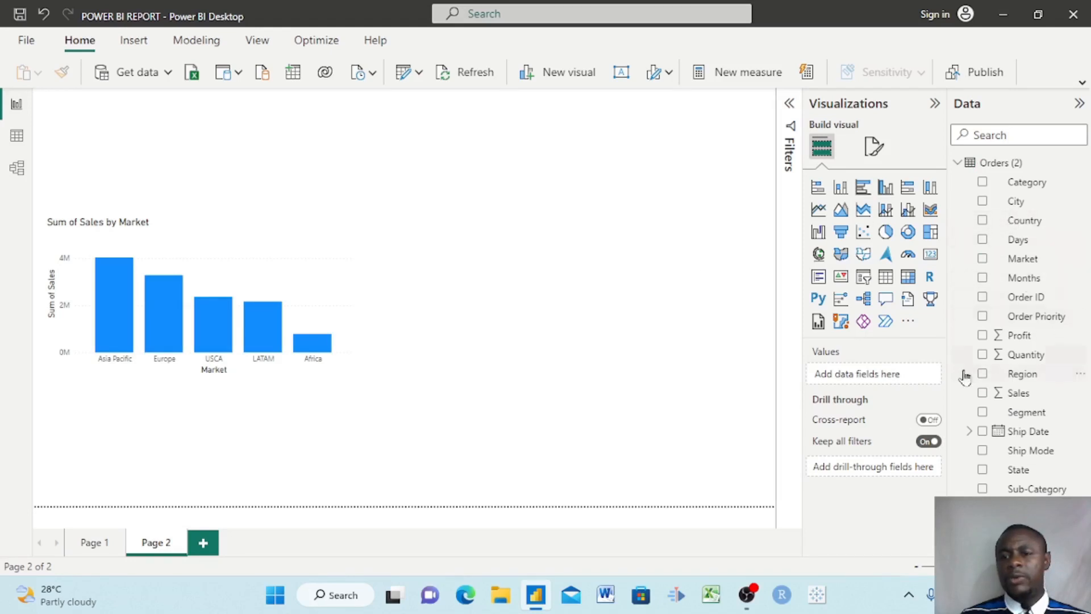
# Create a clustered column chart of Sales by Segment, then place it directly beside the Market chart and align its height.
pyautogui.click(983, 394)
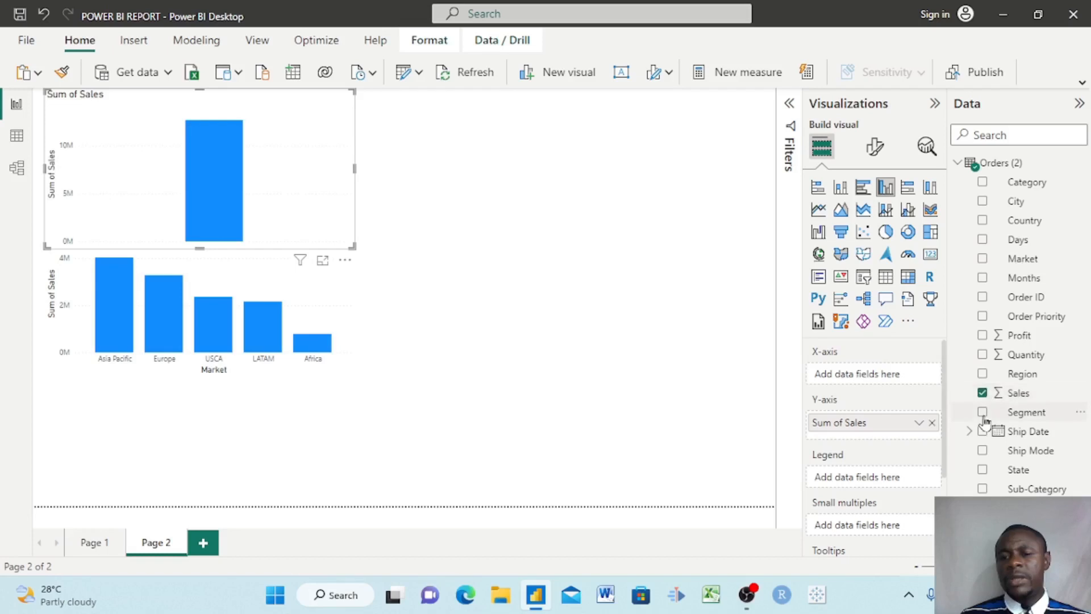
pyautogui.click(982, 414)
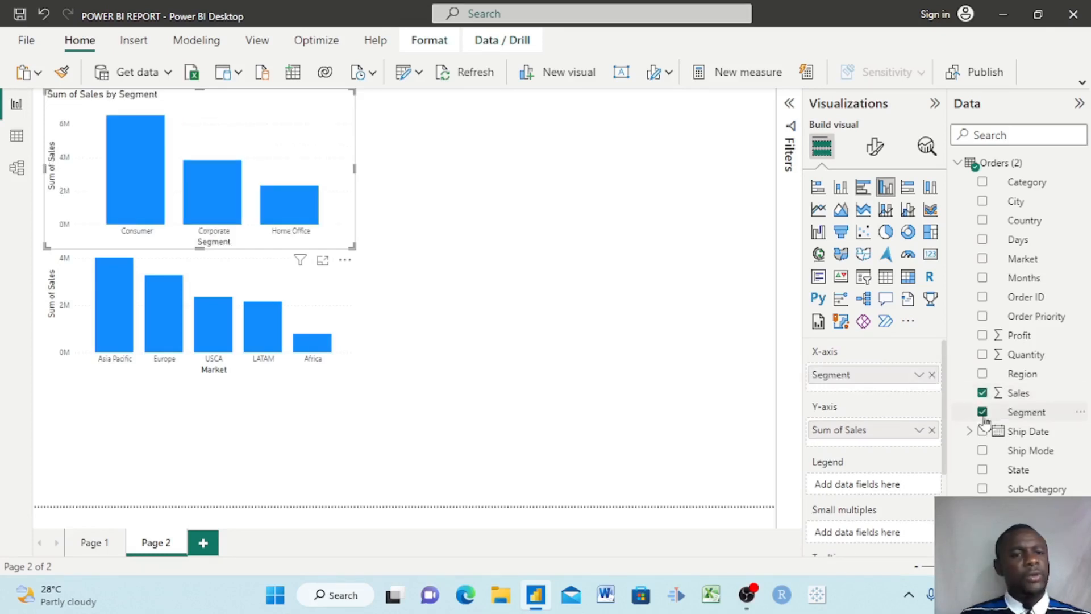
pyautogui.moveTo(267, 141); pyautogui.dragTo(580, 301)
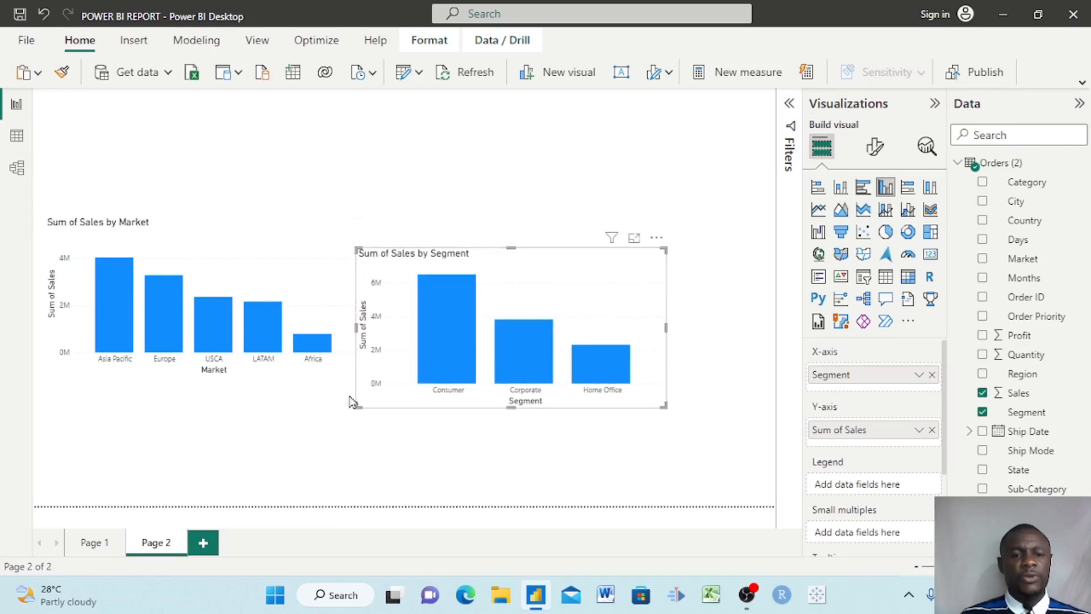
pyautogui.moveTo(357, 406); pyautogui.dragTo(358, 376)
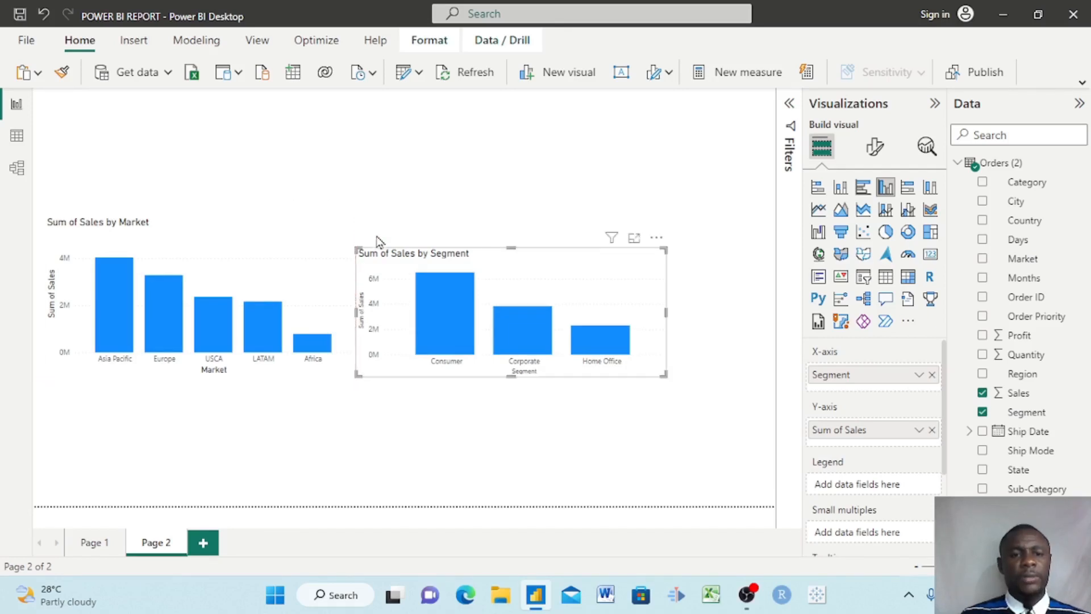
pyautogui.moveTo(359, 245); pyautogui.dragTo(358, 216)
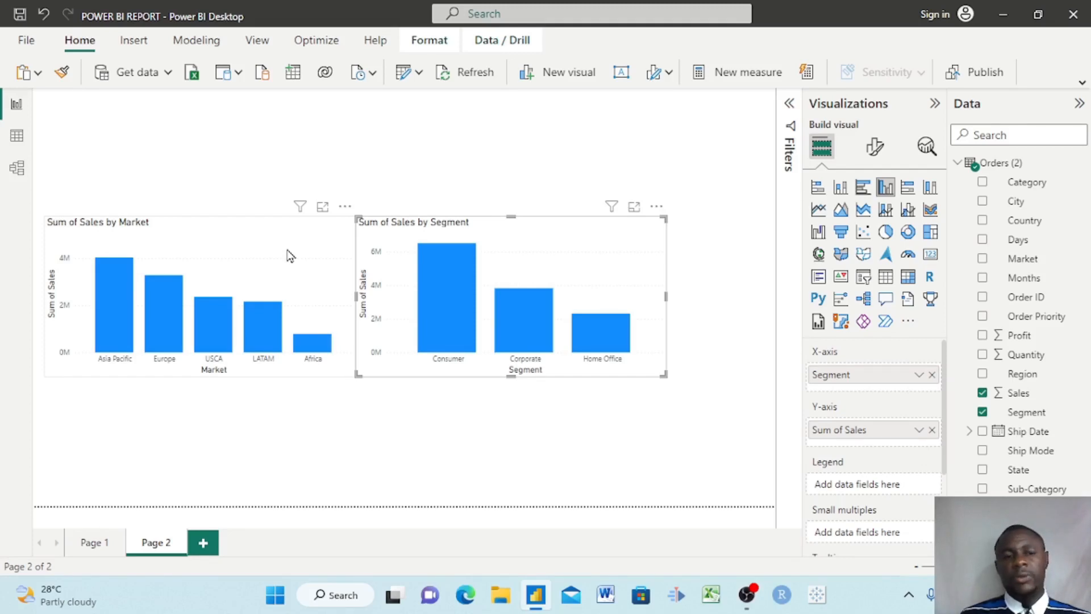
# Turn off the X-axis title of the Sales by Market chart.
pyautogui.click(234, 250)
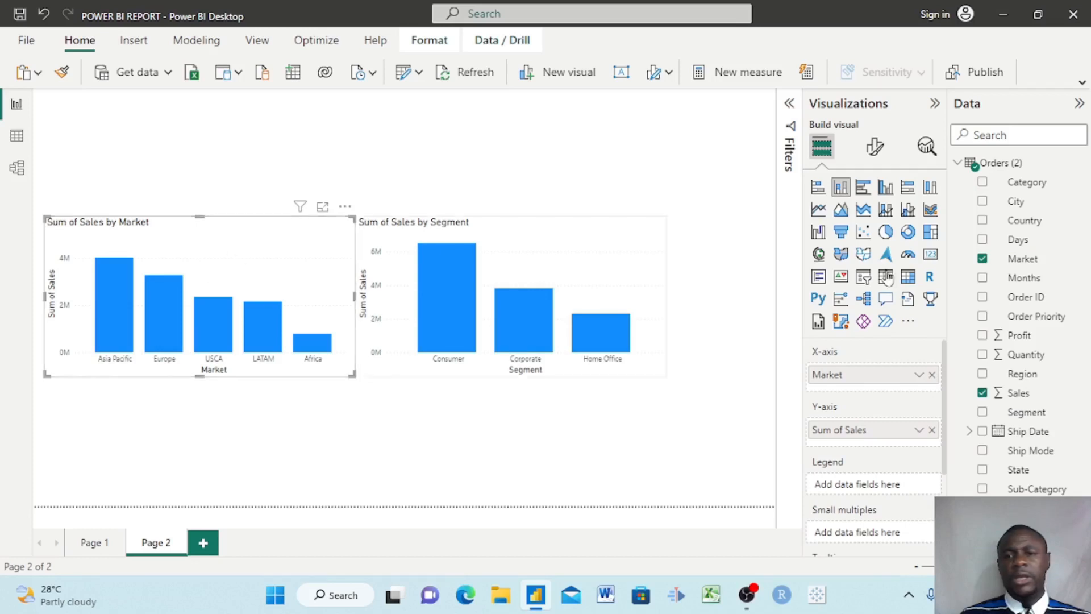
pyautogui.click(872, 156)
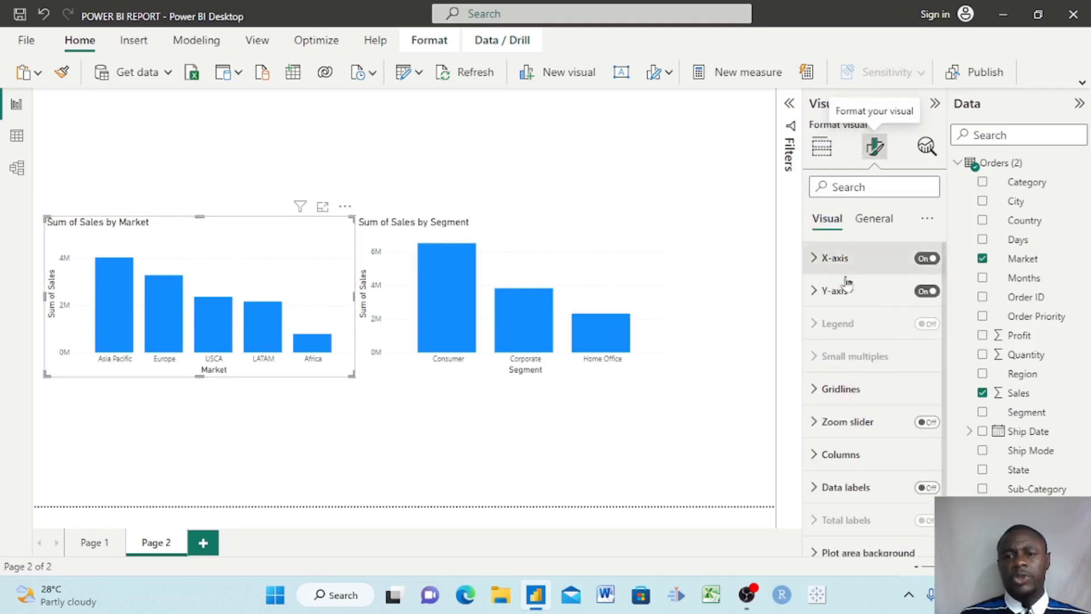
pyautogui.click(814, 263)
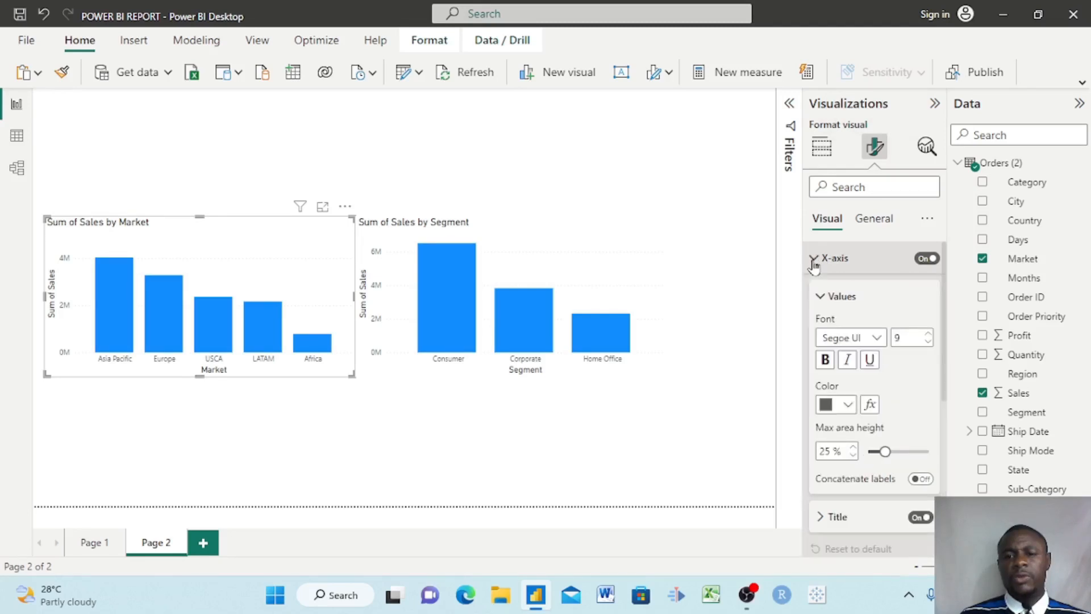
pyautogui.scroll(-2, 875, 406)
pyautogui.scroll(-1, 881, 411)
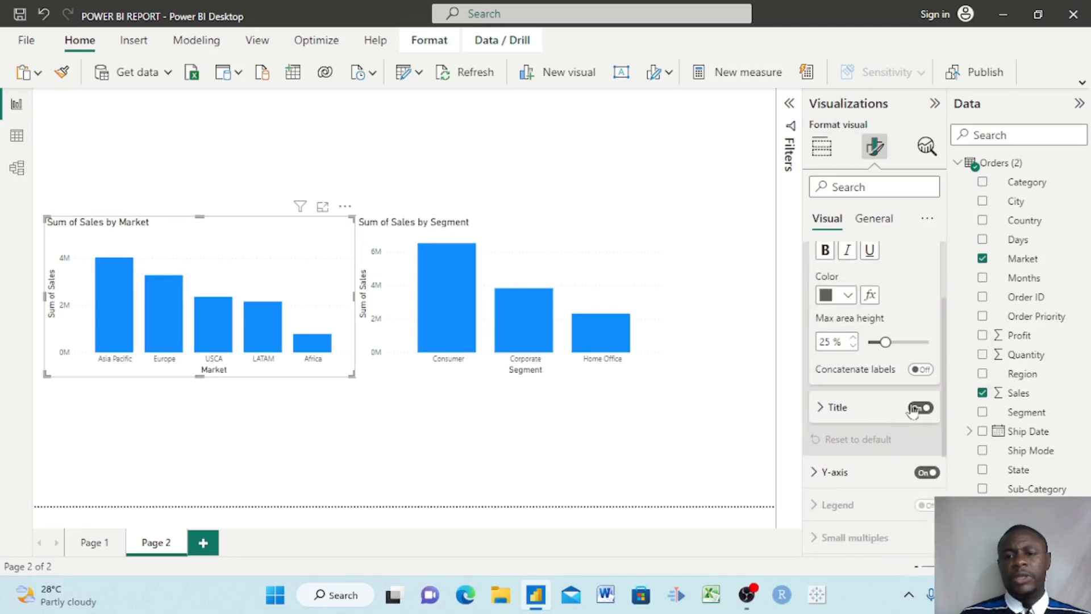
pyautogui.click(920, 408)
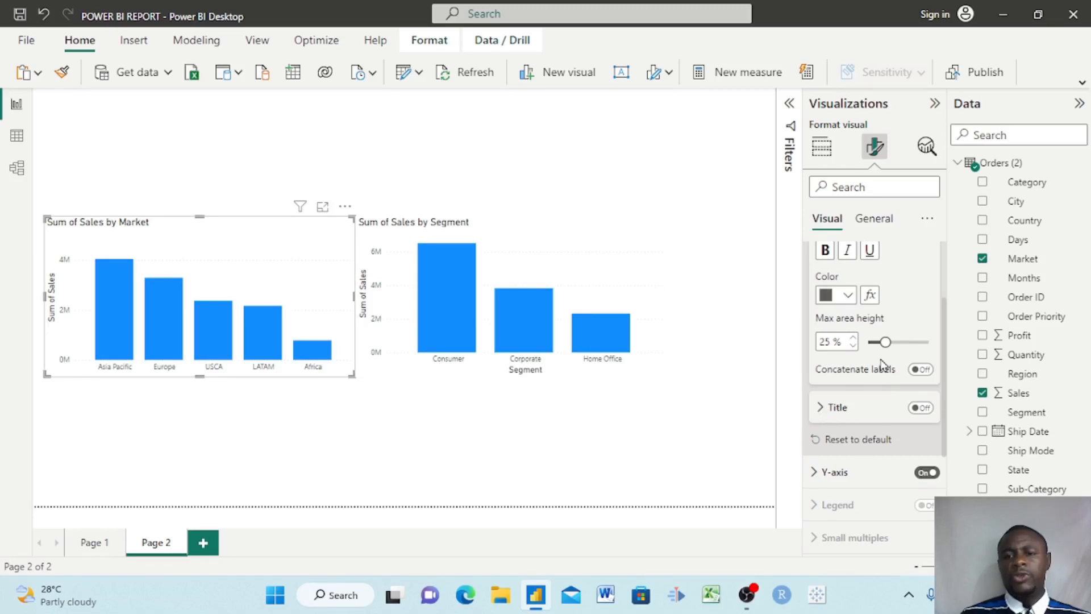
pyautogui.scroll(2, 882, 366)
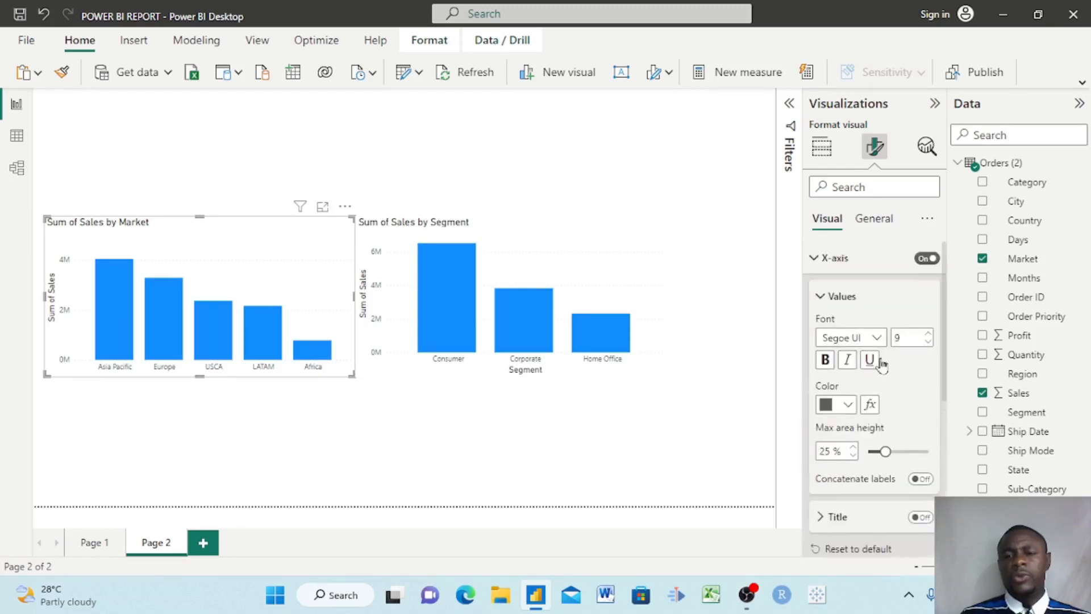
pyautogui.click(818, 260)
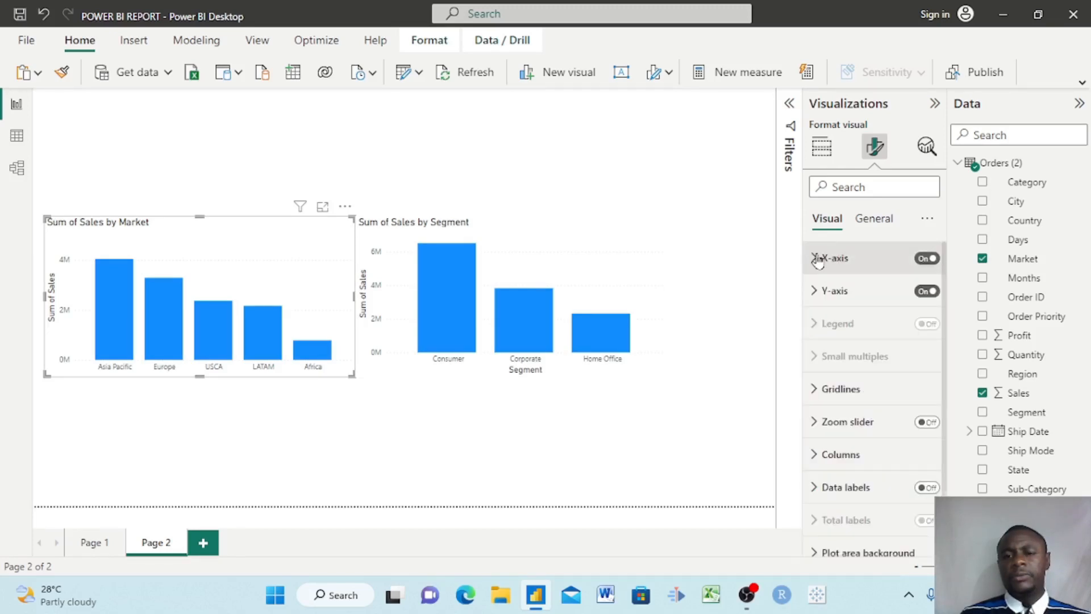
# Turn off the Y-axis title and the whole Y-axis of the Sales by Market chart.
pyautogui.click(816, 296)
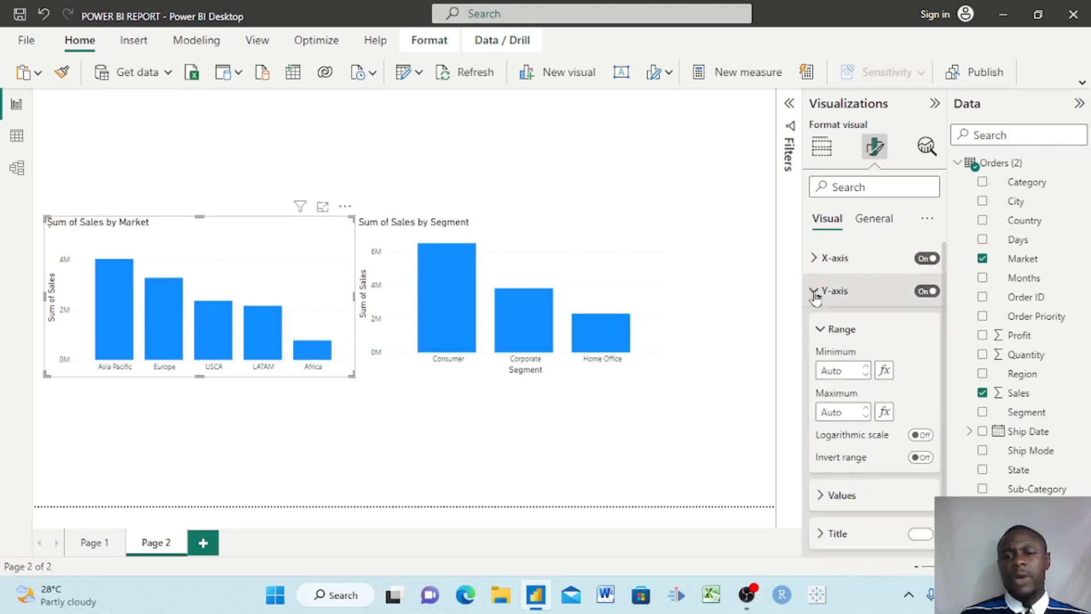
pyautogui.scroll(-3, 870, 352)
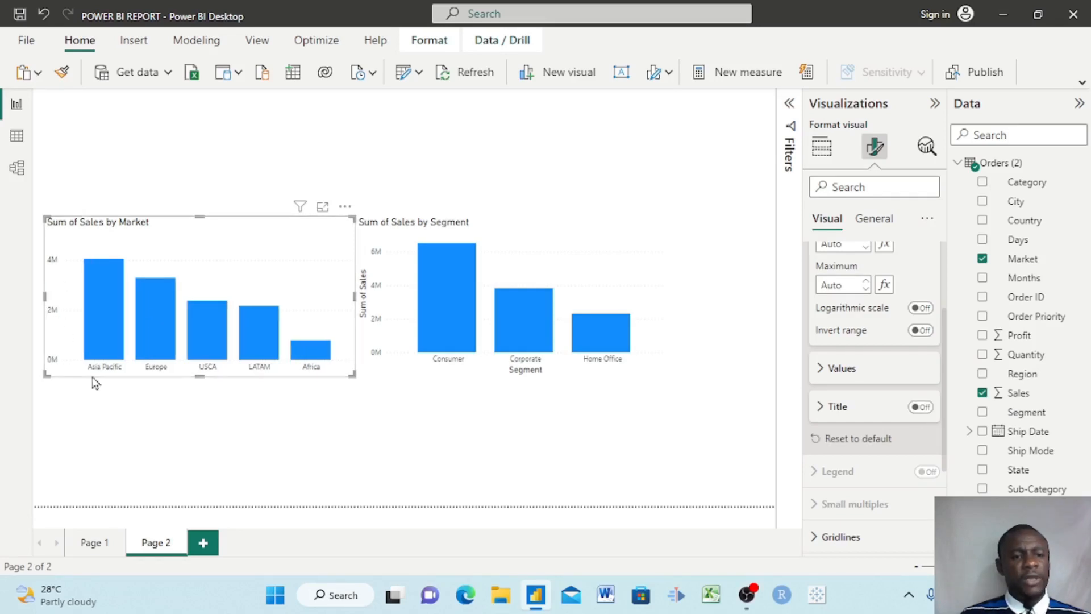
pyautogui.scroll(3, 890, 316)
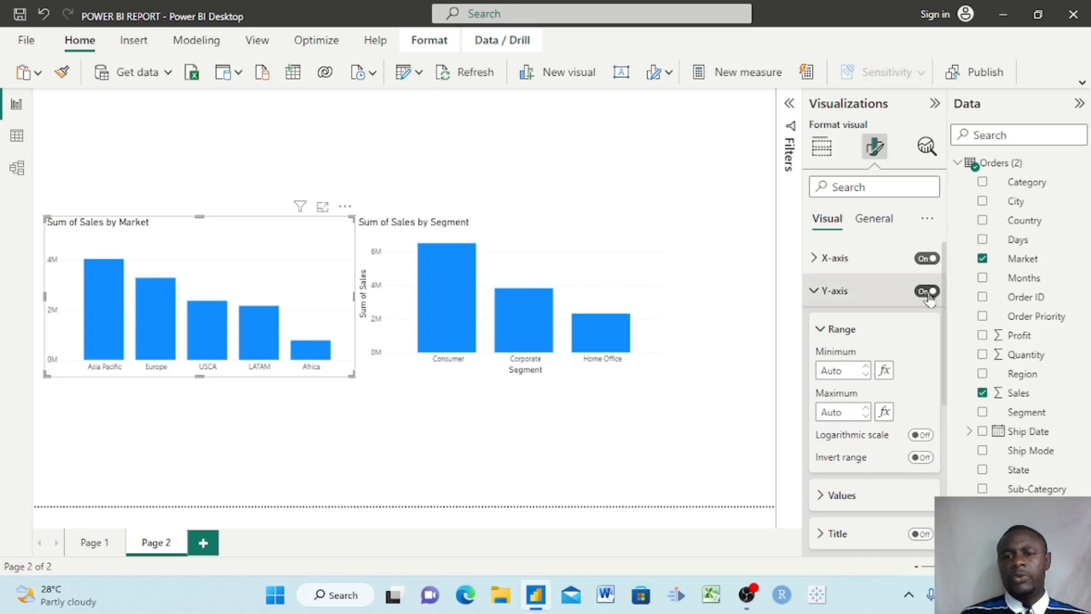
pyautogui.click(925, 292)
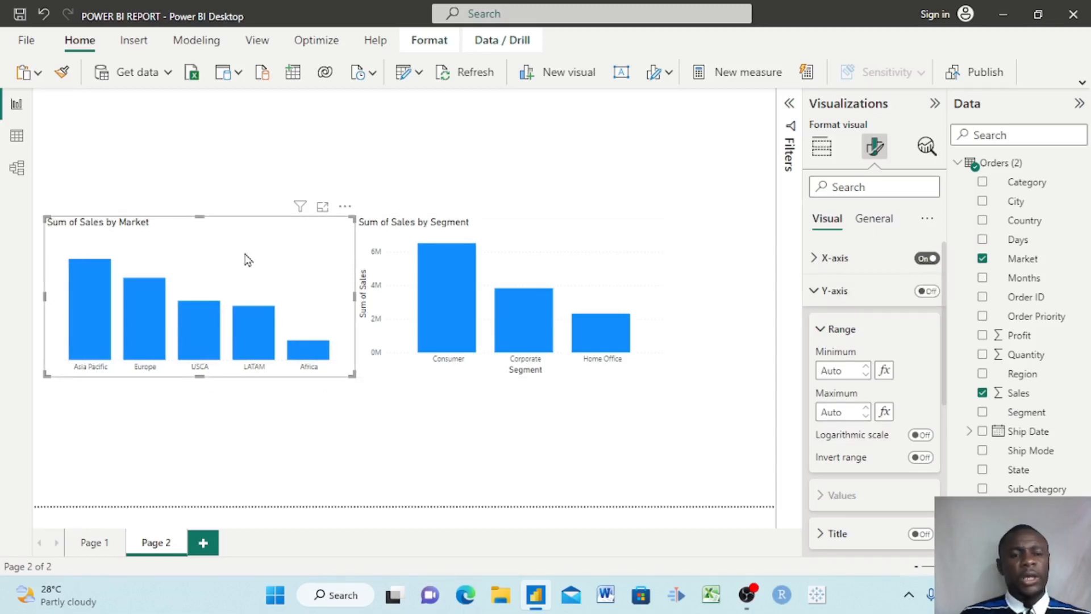
# Turn on data labels for the Sales by Market chart and set their value decimal places to 0.
pyautogui.scroll(-5, 900, 394)
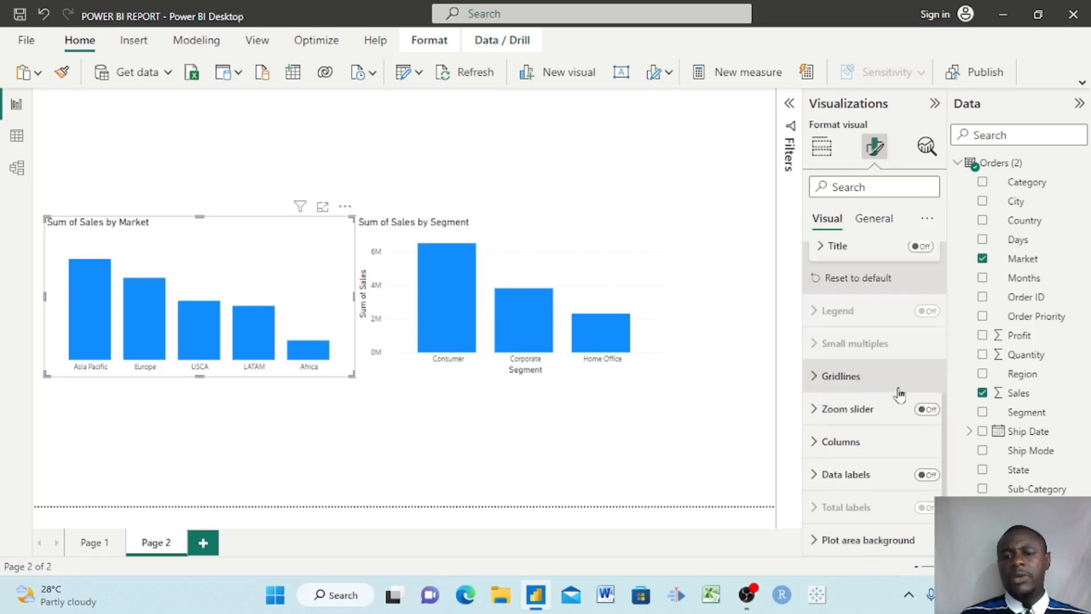
pyautogui.click(928, 475)
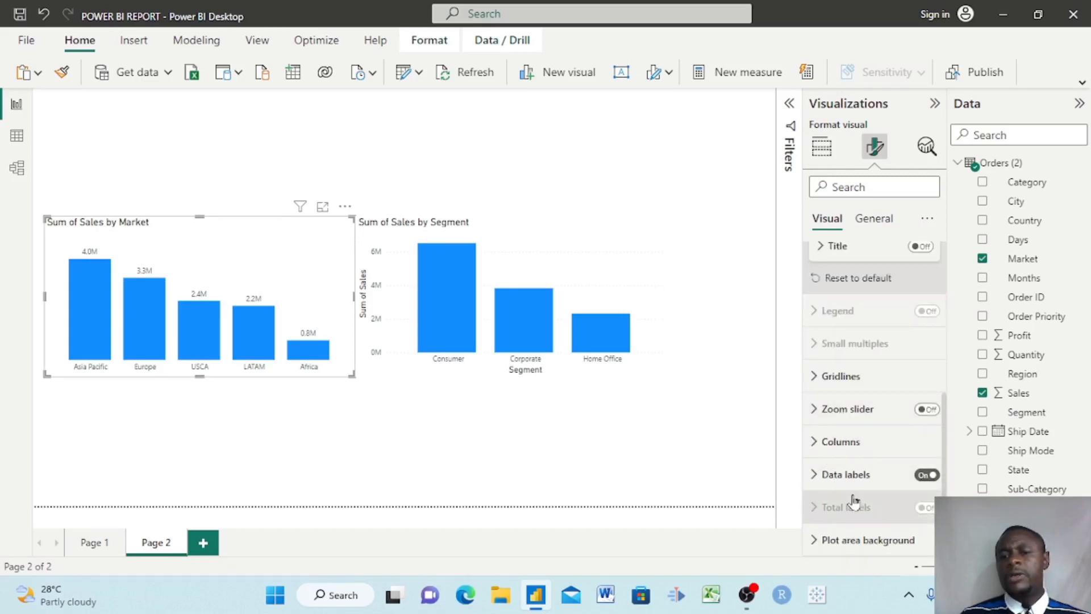
pyautogui.click(817, 479)
pyautogui.scroll(-3, 816, 454)
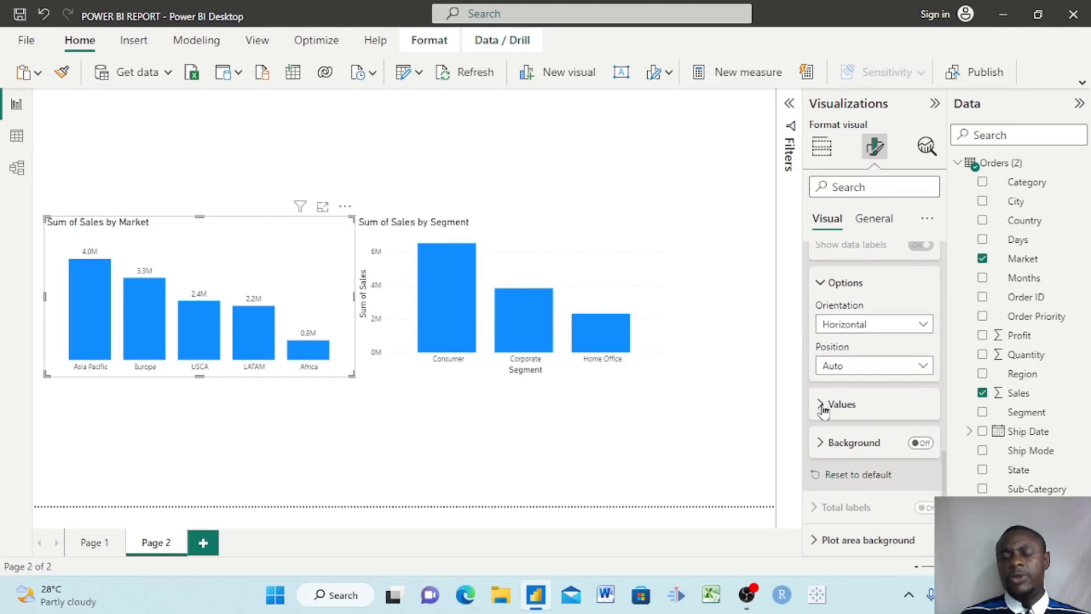
pyautogui.click(821, 405)
pyautogui.scroll(-3, 864, 409)
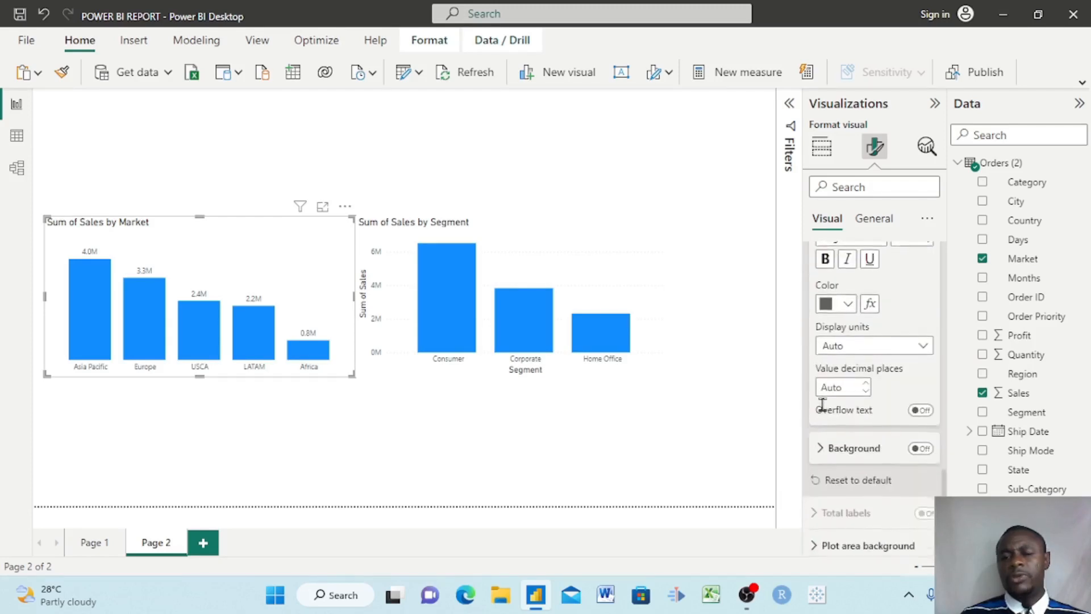
pyautogui.click(866, 391)
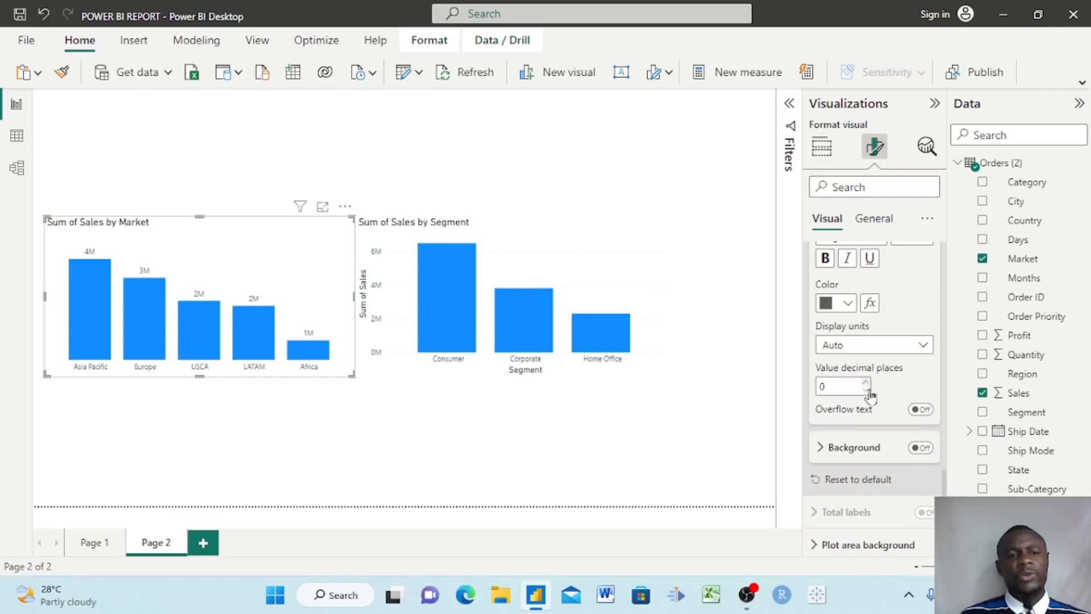
pyautogui.scroll(-1, 876, 423)
pyautogui.scroll(5, 876, 426)
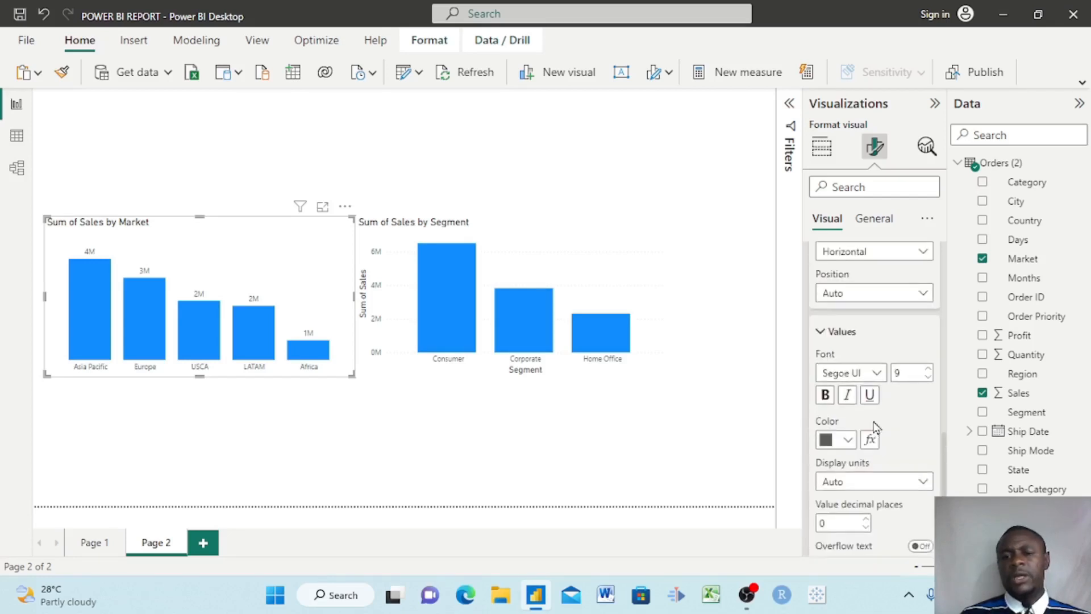
pyautogui.scroll(-2, 875, 427)
pyautogui.scroll(5, 875, 427)
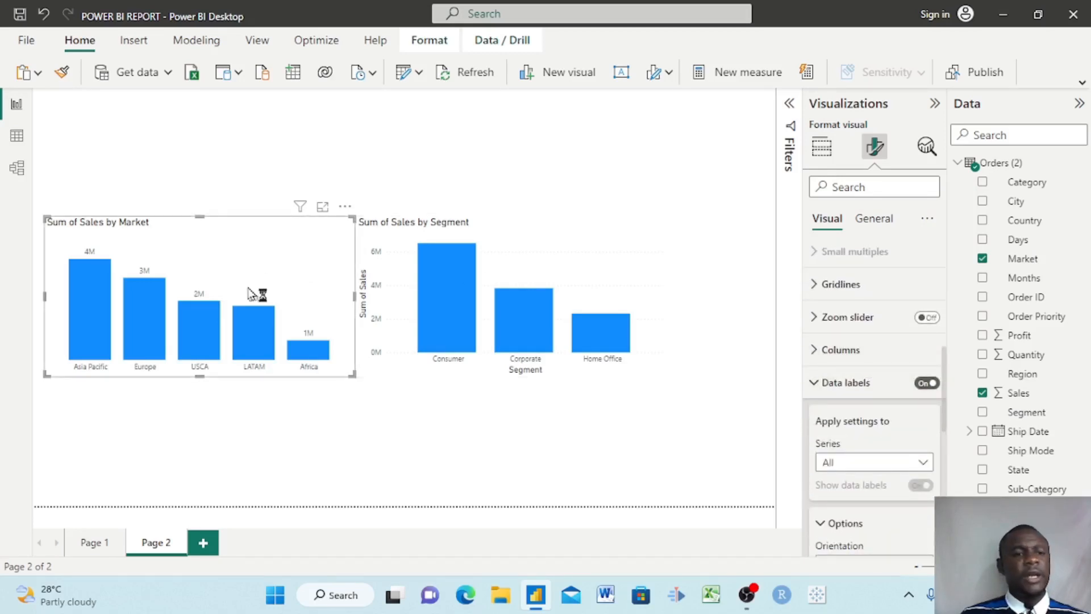
# Turn off the Y-axis and its title on the Sales by Segment chart.
pyautogui.click(507, 253)
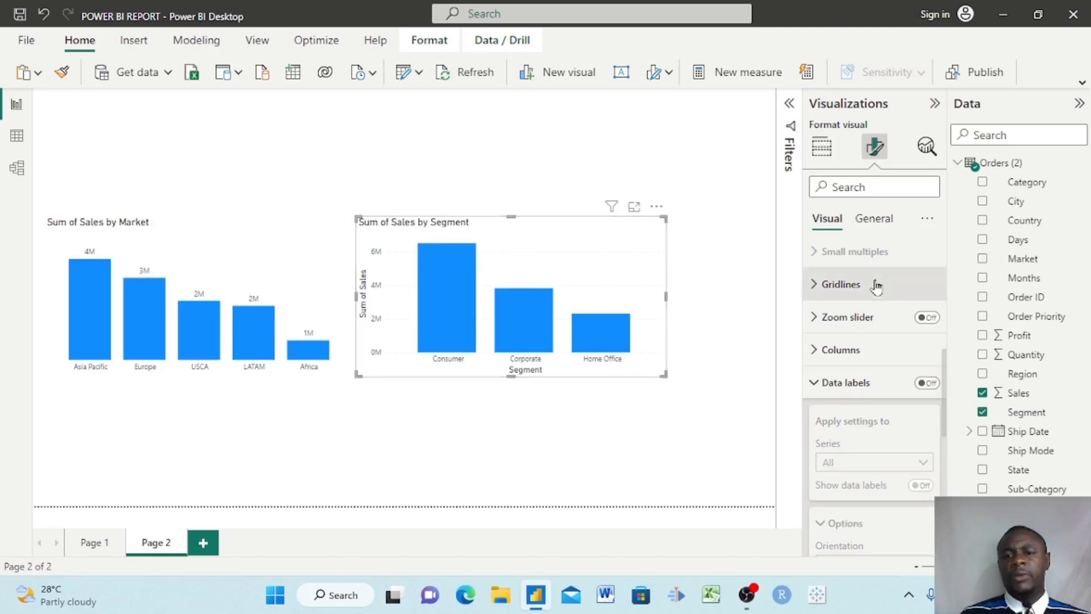
pyautogui.scroll(1, 875, 286)
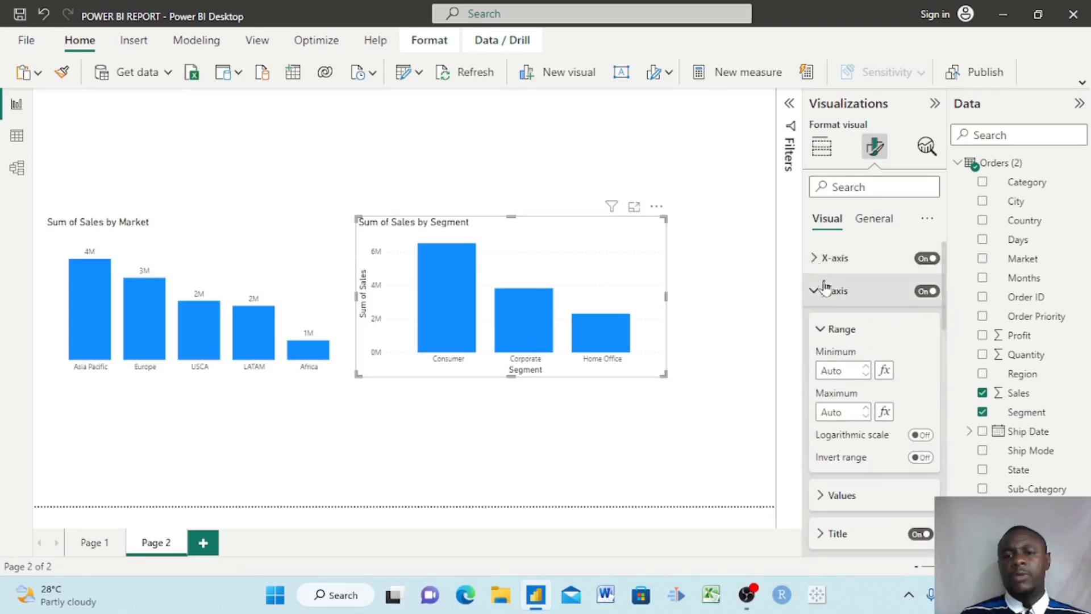
pyautogui.click(926, 291)
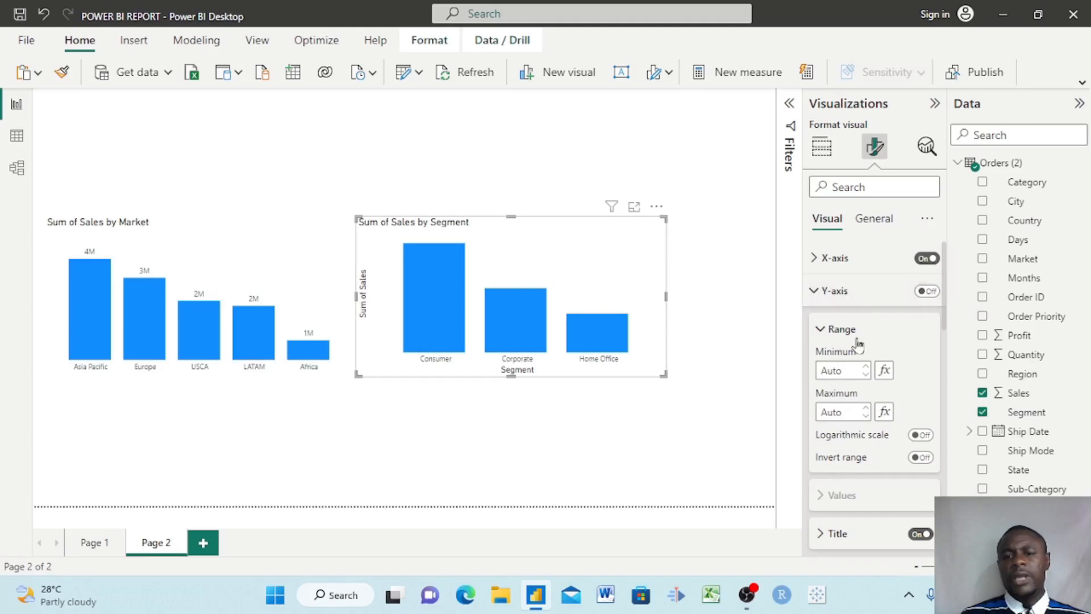
pyautogui.scroll(-2, 884, 370)
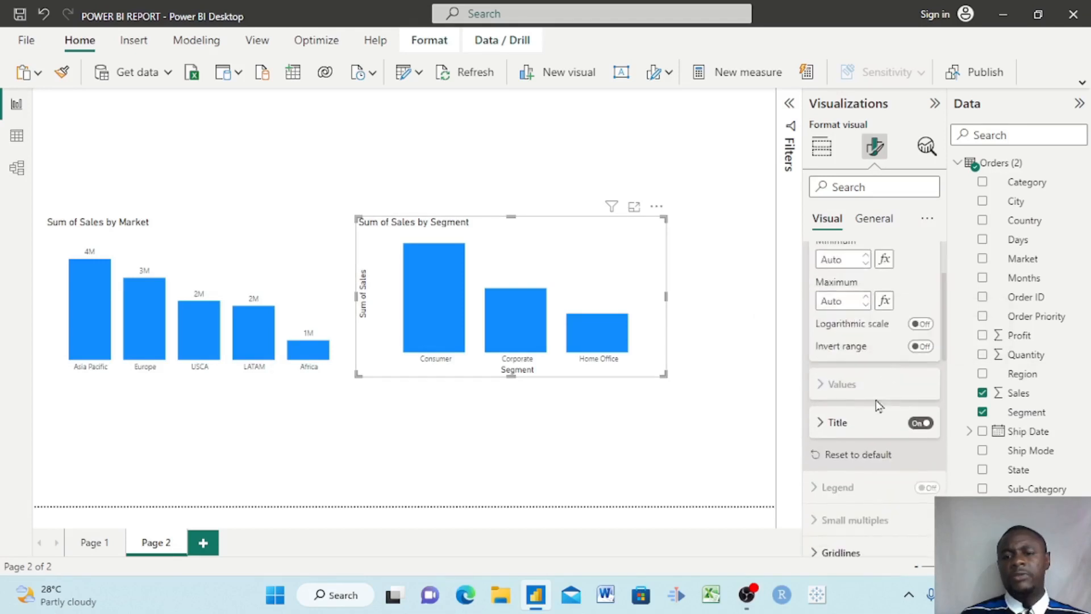
pyautogui.click(919, 427)
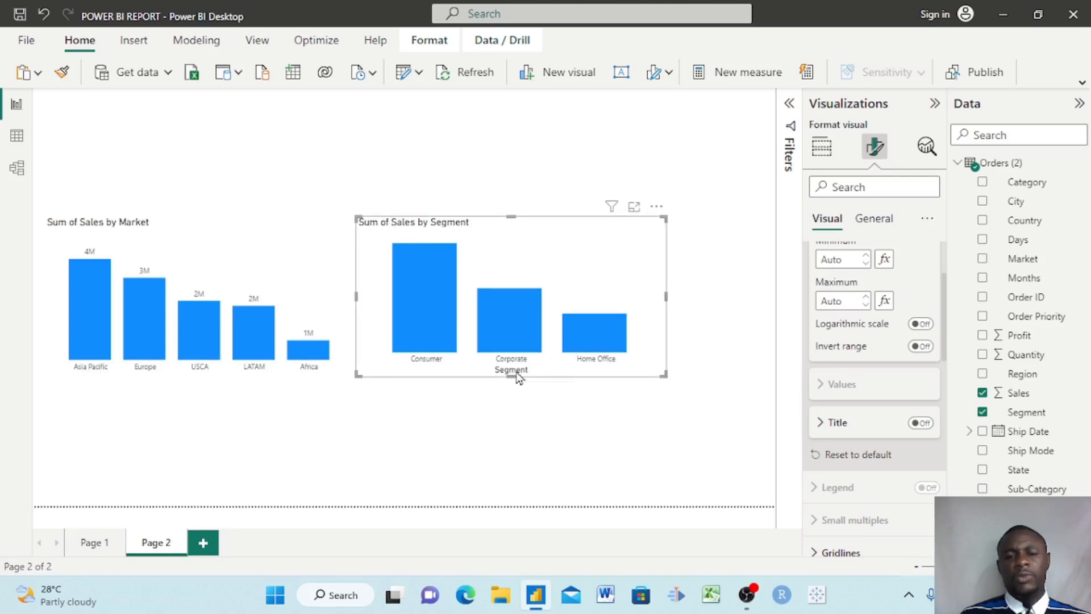
# Turn off the X-axis title of the Sales by Segment chart.
pyautogui.scroll(2, 854, 281)
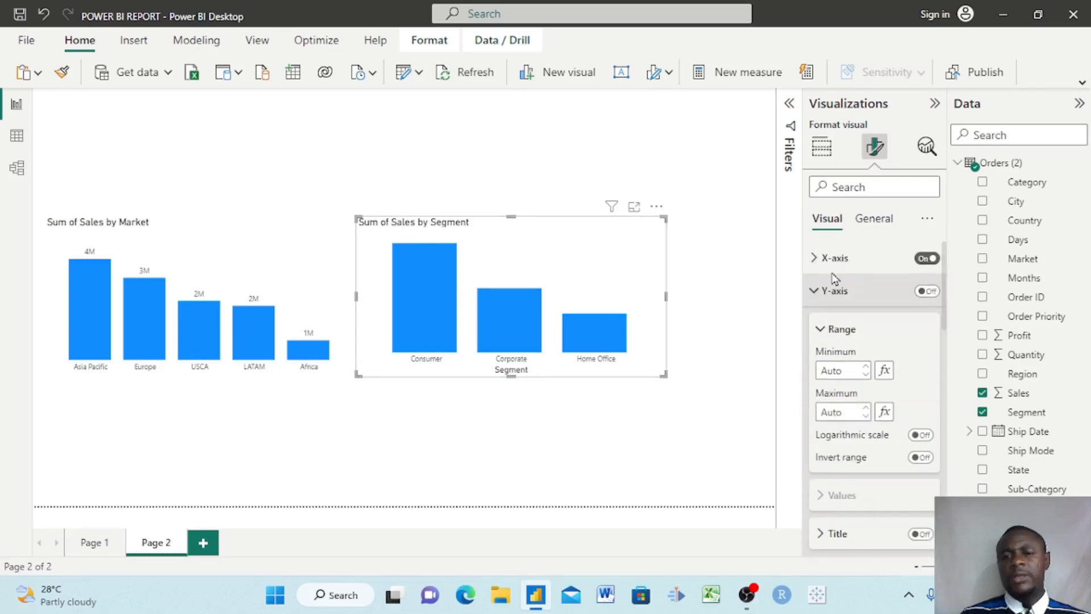
pyautogui.click(816, 260)
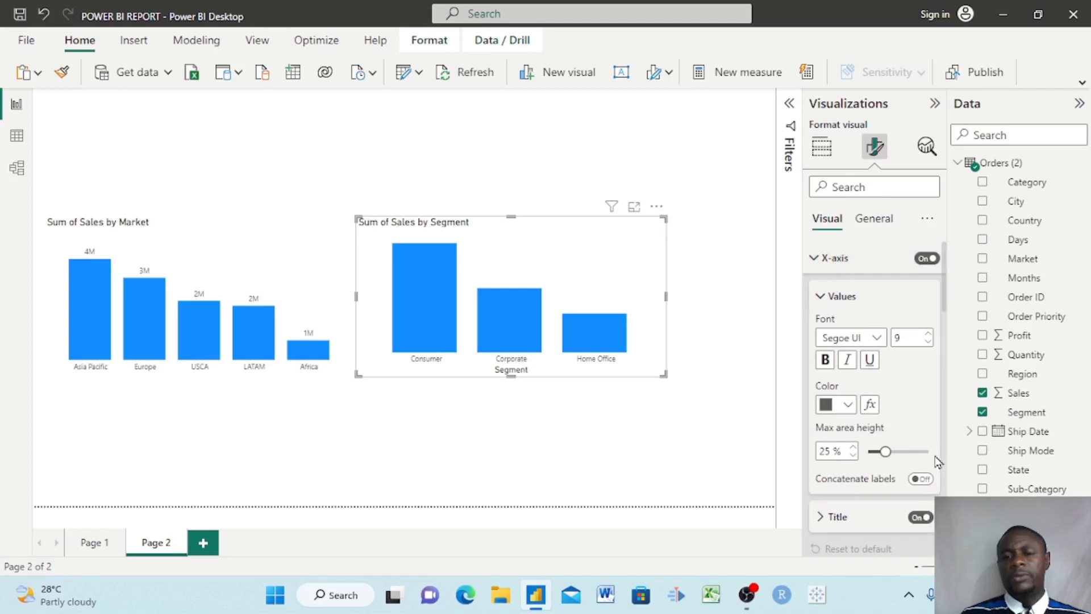
pyautogui.scroll(-3, 906, 384)
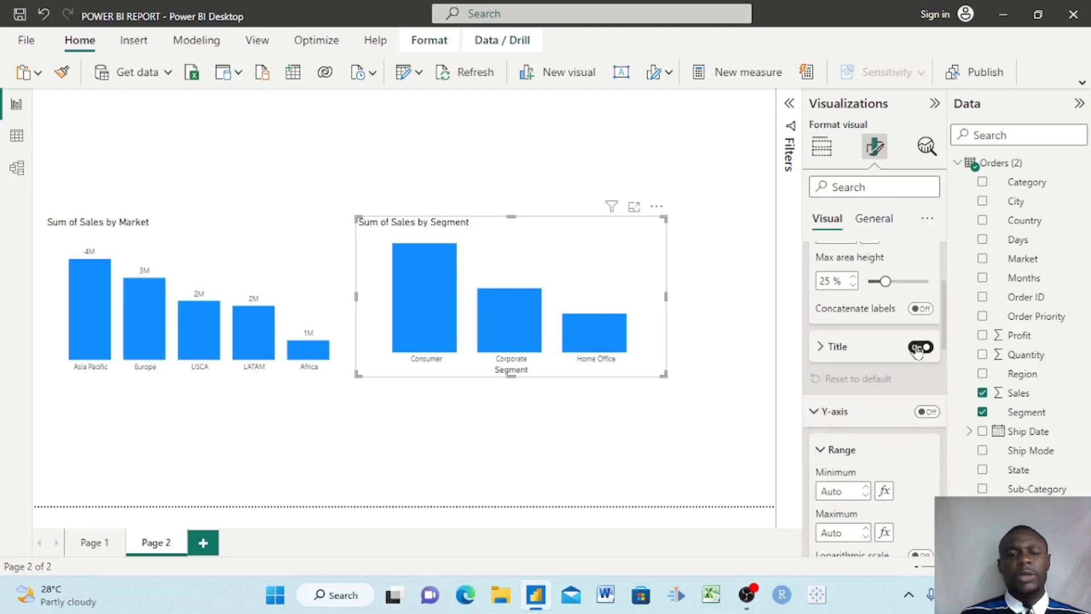
pyautogui.click(919, 347)
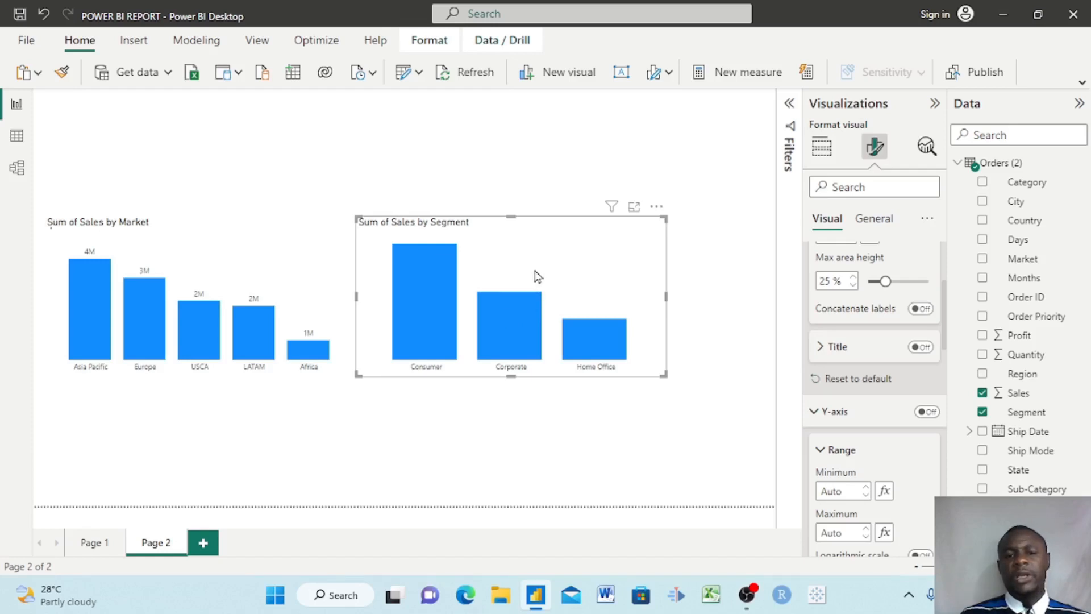
# Turn on data labels for the Sales by Segment chart and collapse their settings.
pyautogui.scroll(-10, 913, 446)
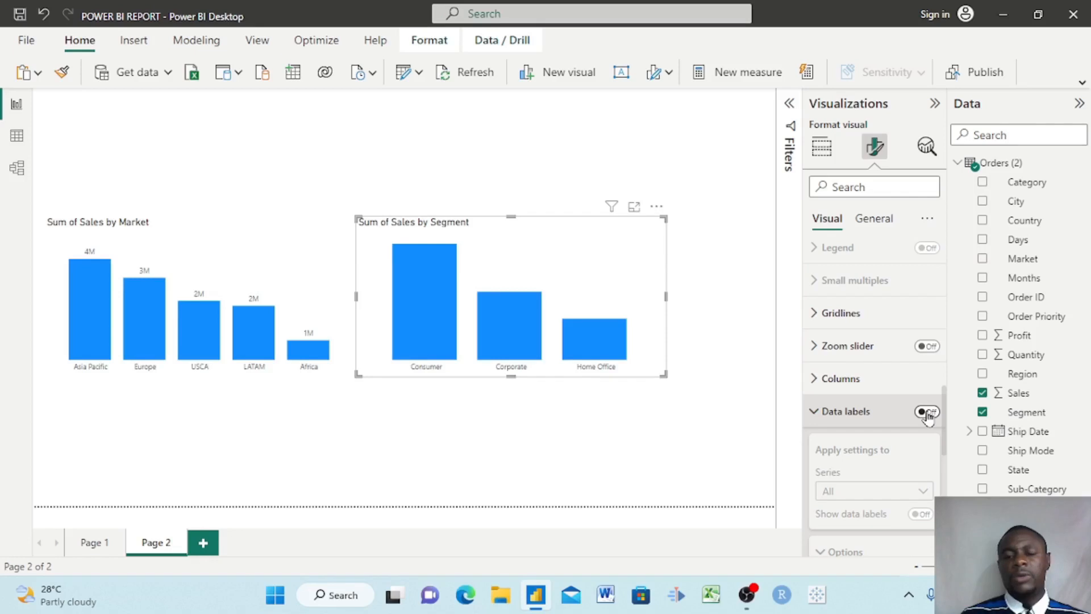
pyautogui.click(927, 413)
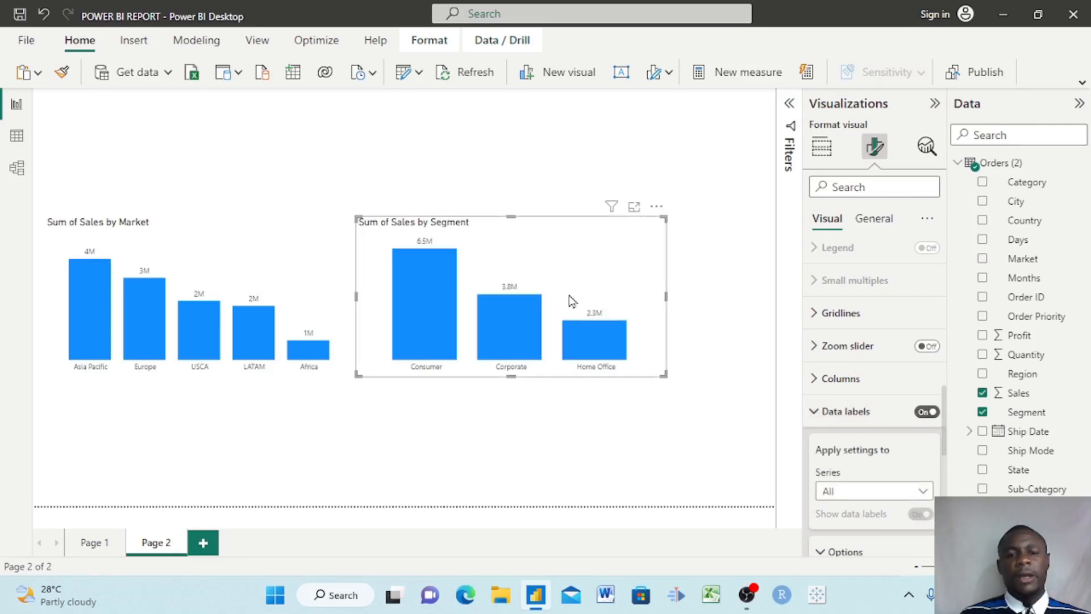
pyautogui.click(818, 417)
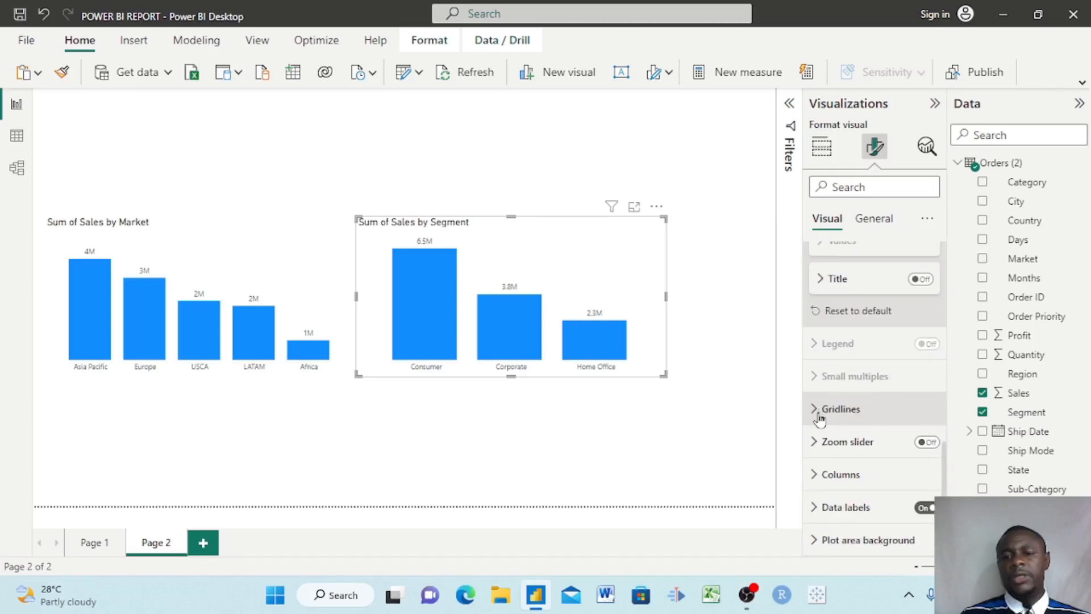
# Set the value decimal places of the Sales by Segment chart's data labels to 0.
pyautogui.click(817, 507)
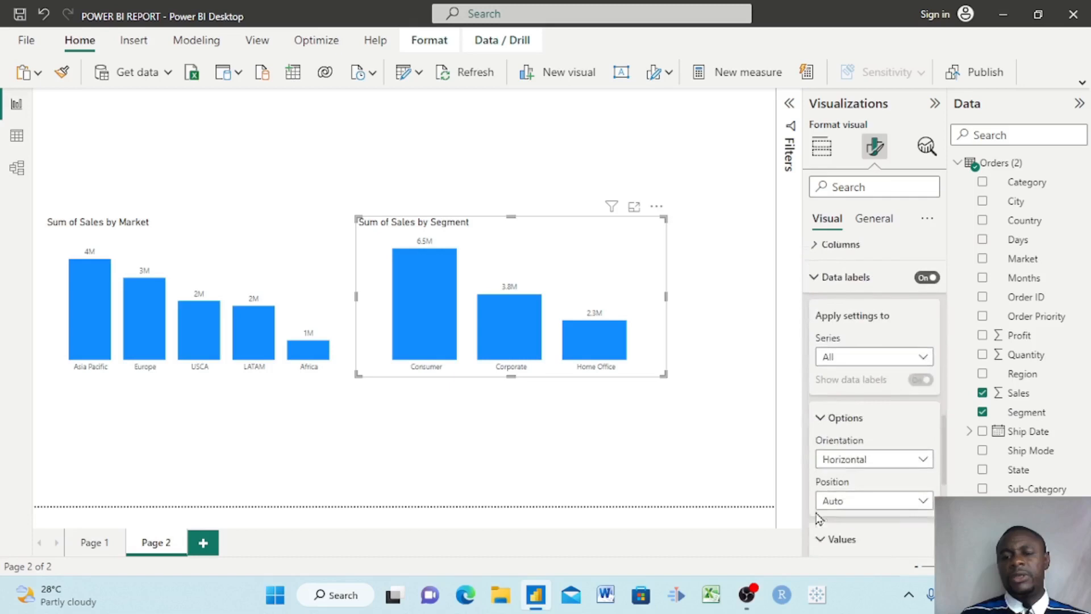
pyautogui.scroll(-2, 868, 460)
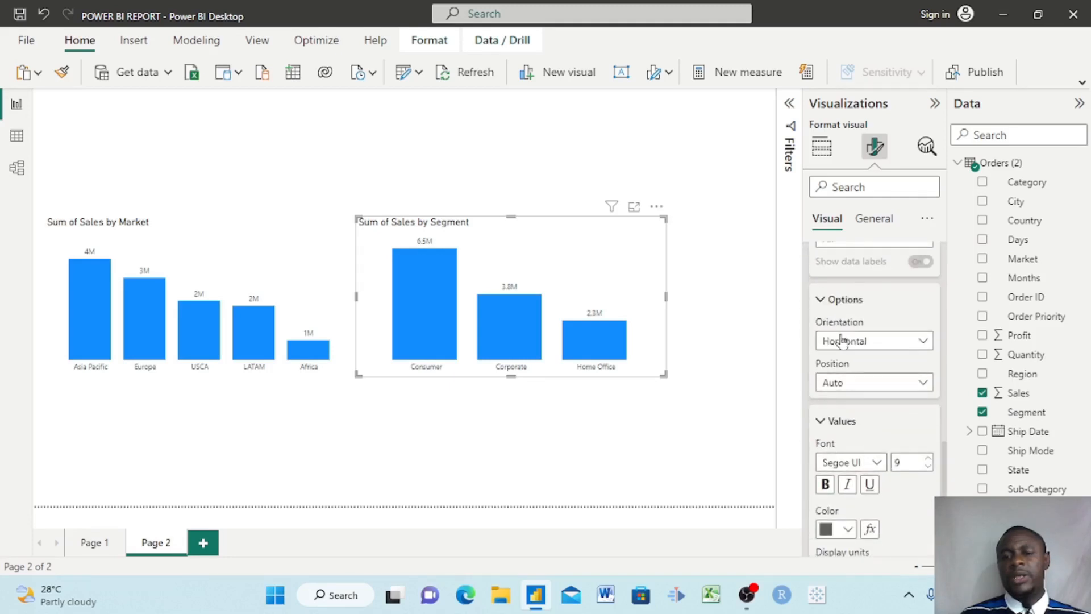
pyautogui.scroll(-3, 898, 432)
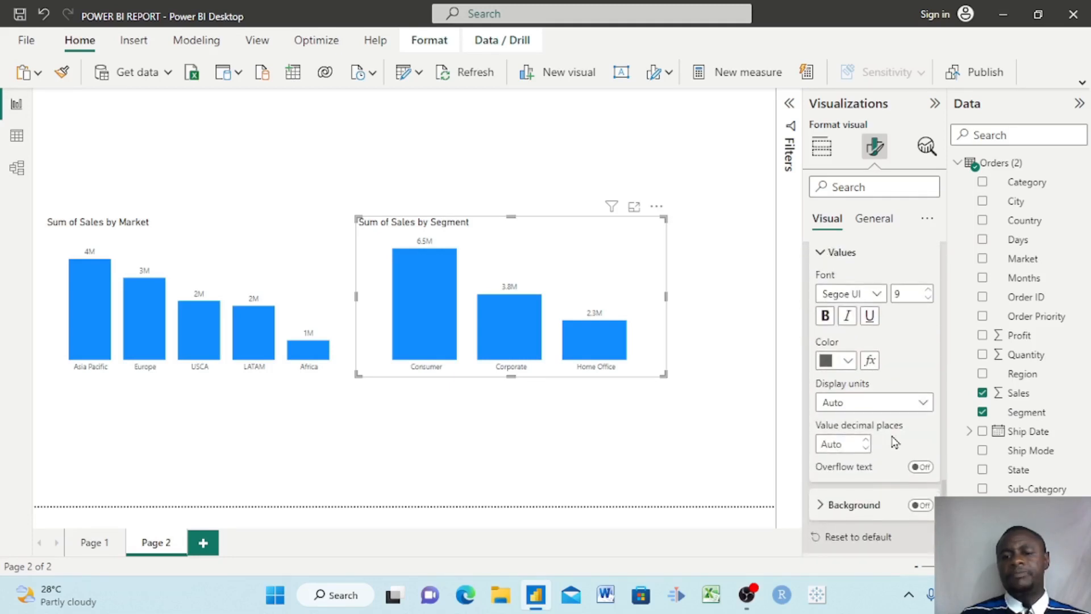
pyautogui.scroll(-1, 864, 423)
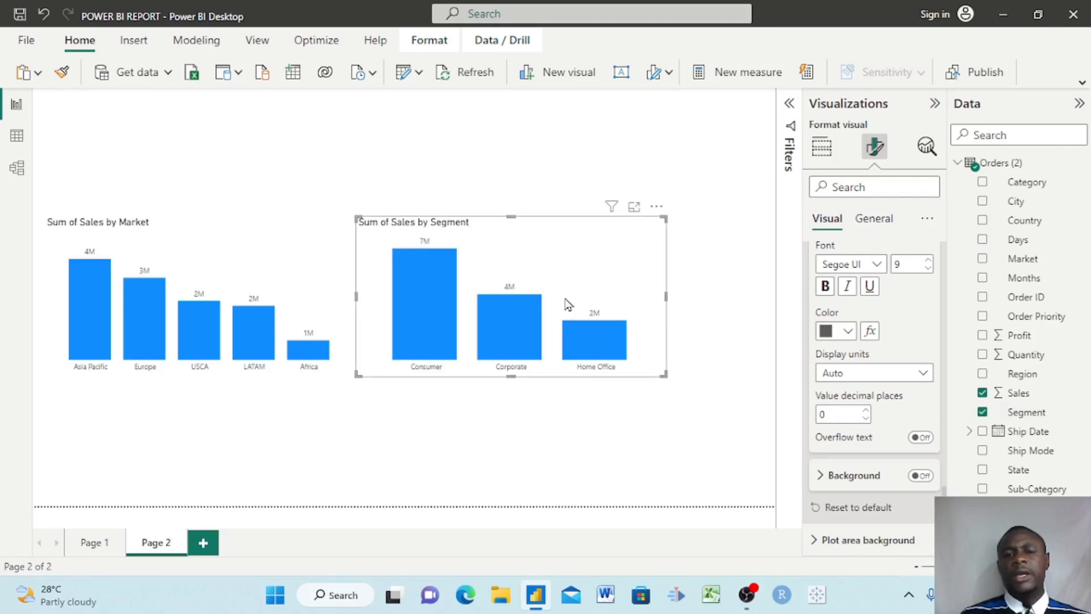
# Shorten the title of the segment chart to "Sales by Segment".
pyautogui.scroll(5, 855, 284)
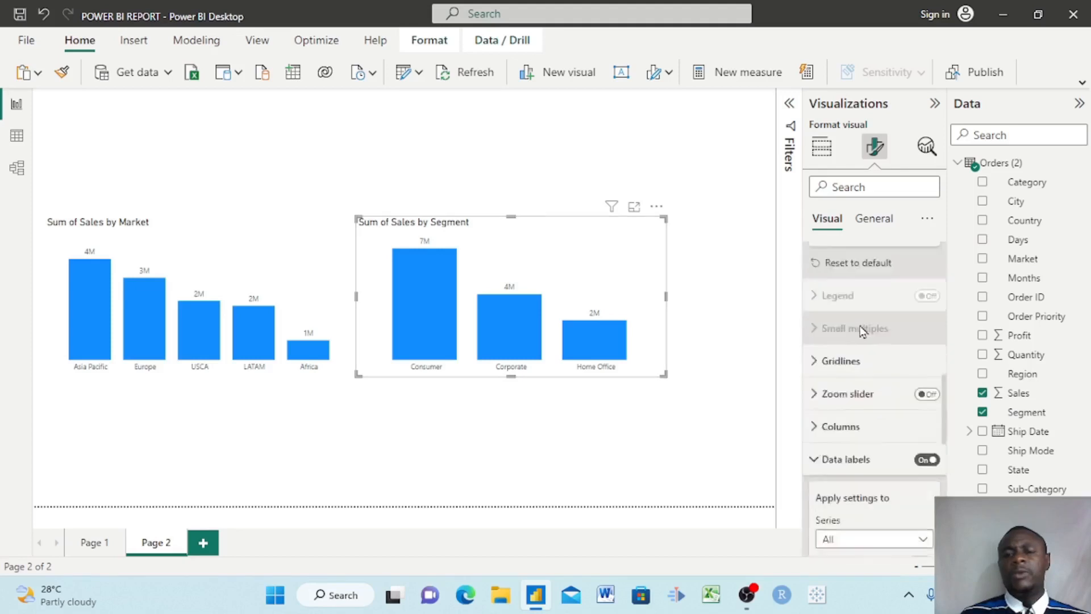
pyautogui.click(875, 219)
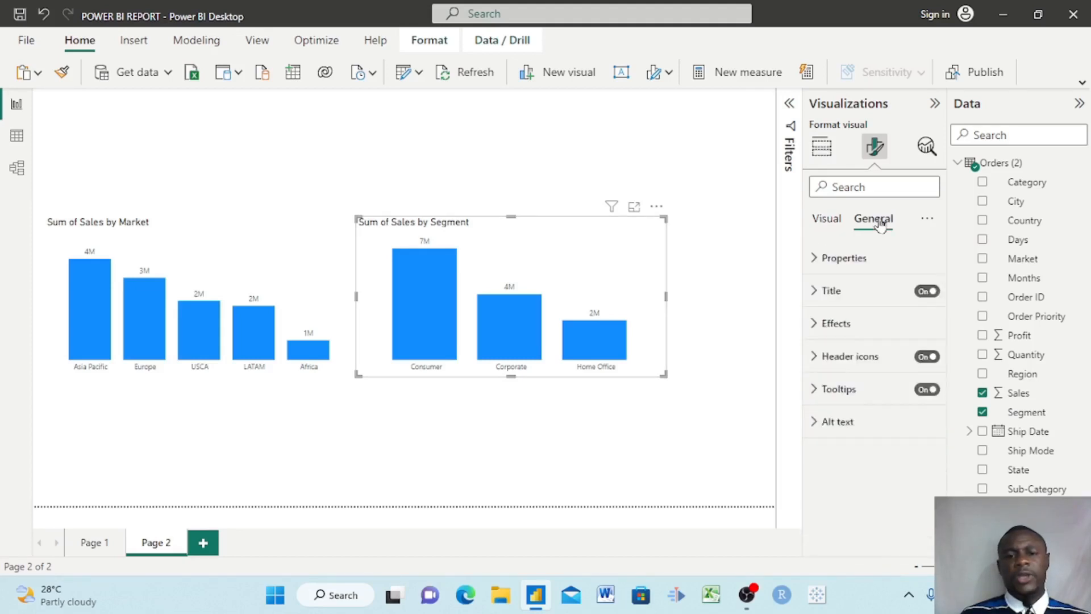
pyautogui.click(817, 299)
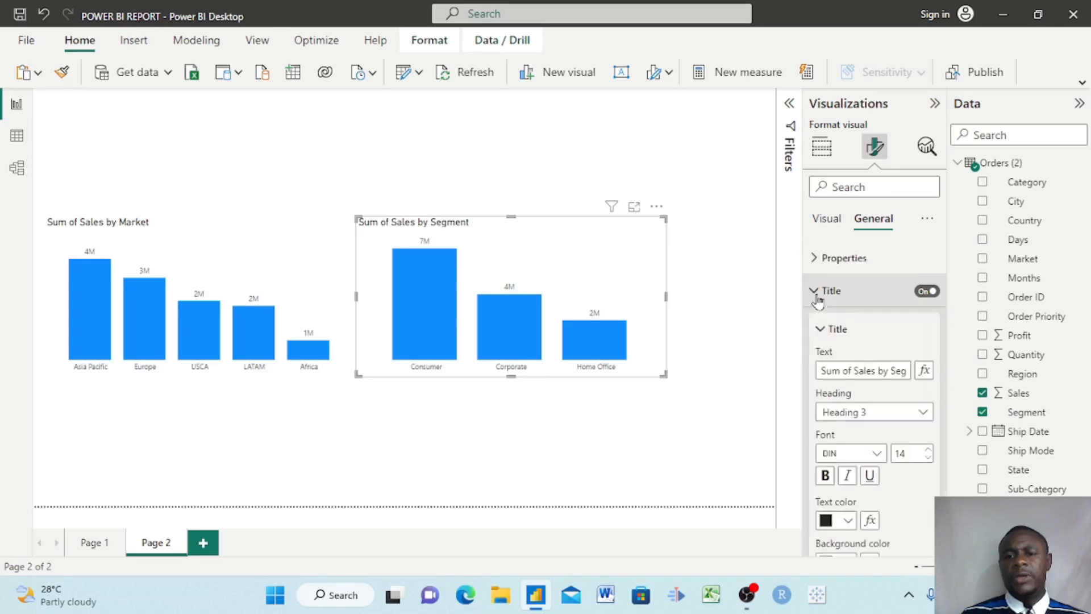
pyautogui.click(852, 366)
pyautogui.press('BackSpace')
pyautogui.press('BackSpace')
pyautogui.press('BackSpace')
pyautogui.press('BackSpace')
pyautogui.press('BackSpace')
pyautogui.press('BackSpace')
pyautogui.press('BackSpace')
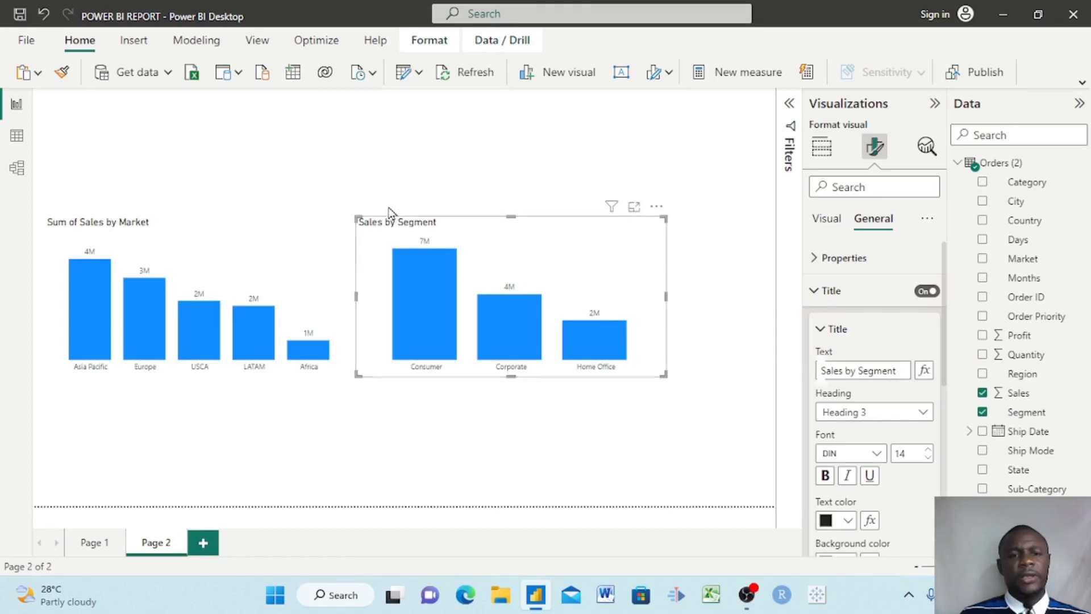
# Shorten the title of the market chart to "Sales by Market".
pyautogui.click(263, 247)
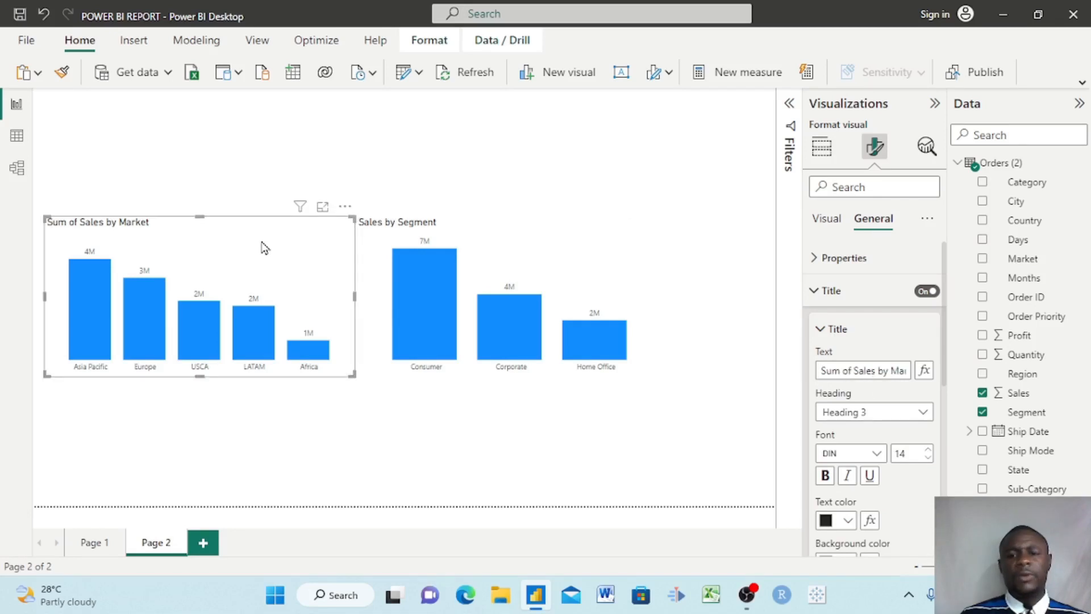
pyautogui.click(854, 372)
pyautogui.press('BackSpace')
pyautogui.press('BackSpace')
pyautogui.press('BackSpace')
pyautogui.press('BackSpace')
pyautogui.press('BackSpace')
pyautogui.press('BackSpace')
pyautogui.press('BackSpace')
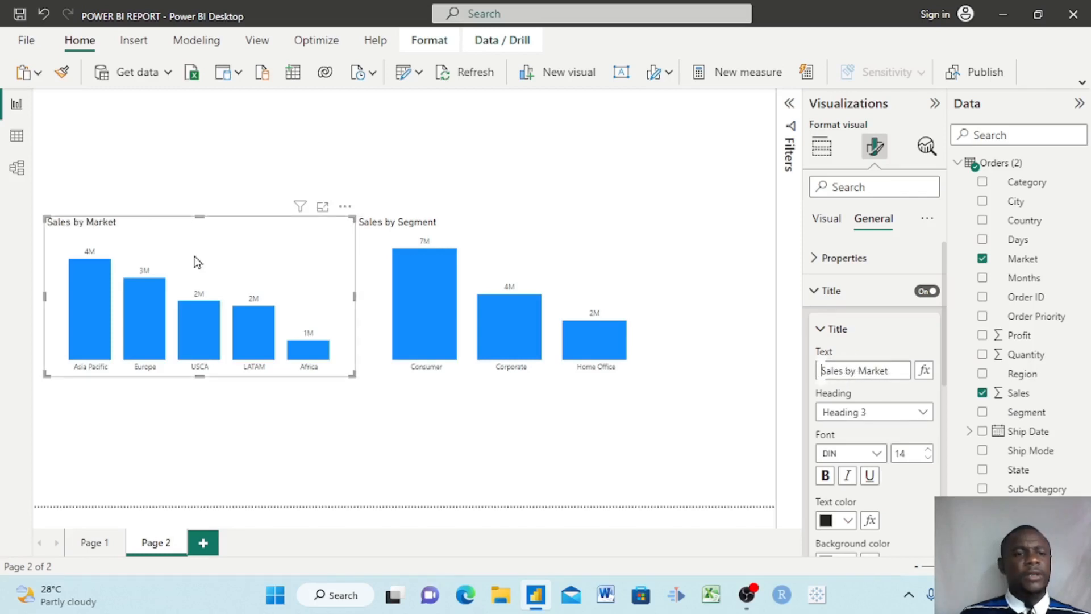
# Make the titles of the Sales by Market and Sales by Segment charts bold.
pyautogui.click(825, 476)
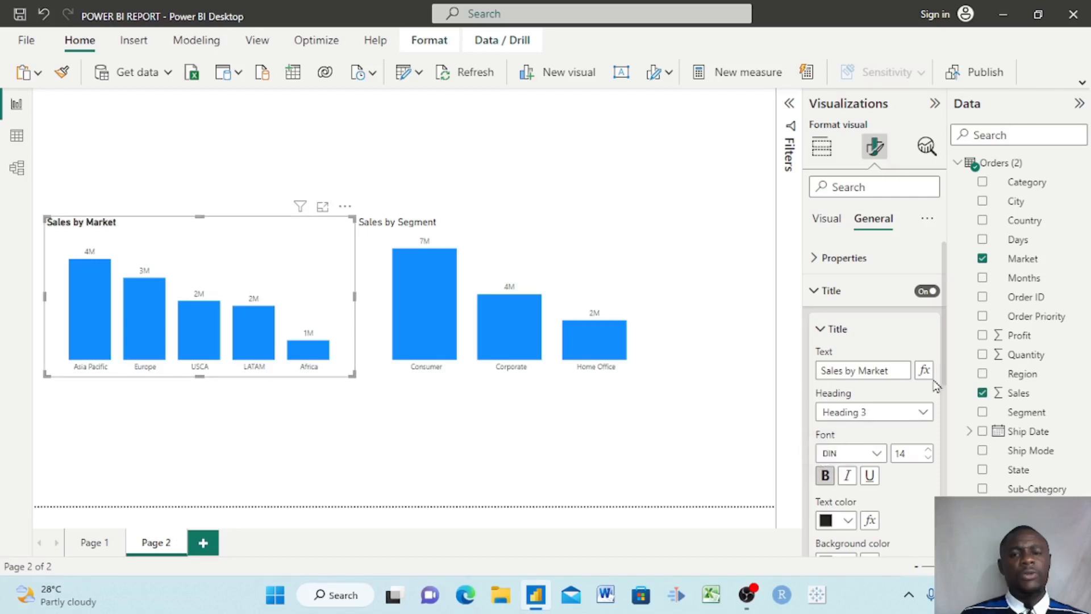
pyautogui.click(544, 278)
pyautogui.click(825, 476)
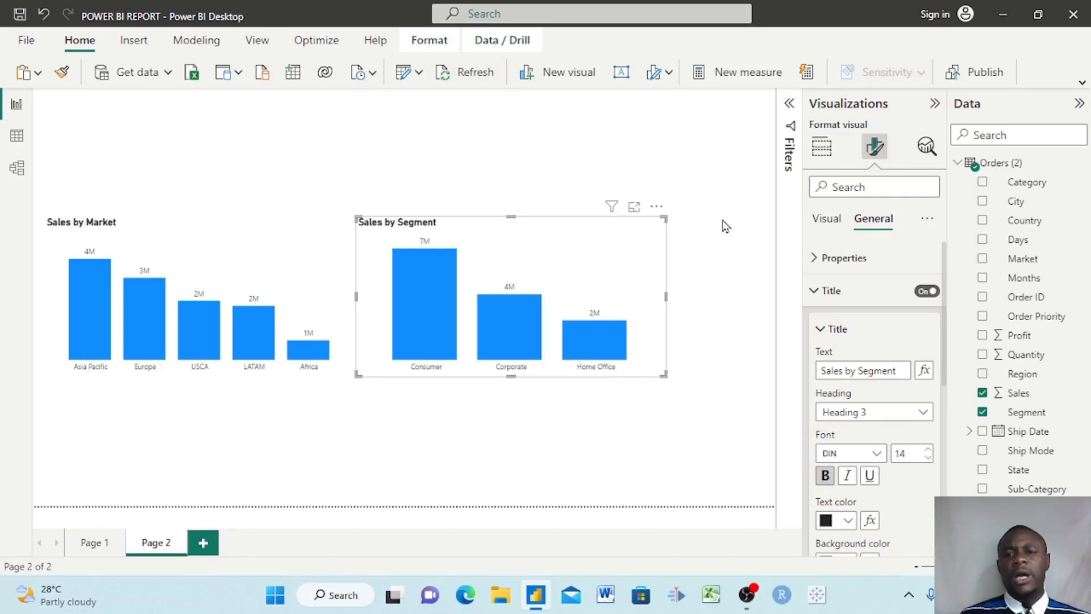
# Add a slicer on the Months field, shrunk to fit above the Sales by Market chart, and select August in it.
pyautogui.click(822, 148)
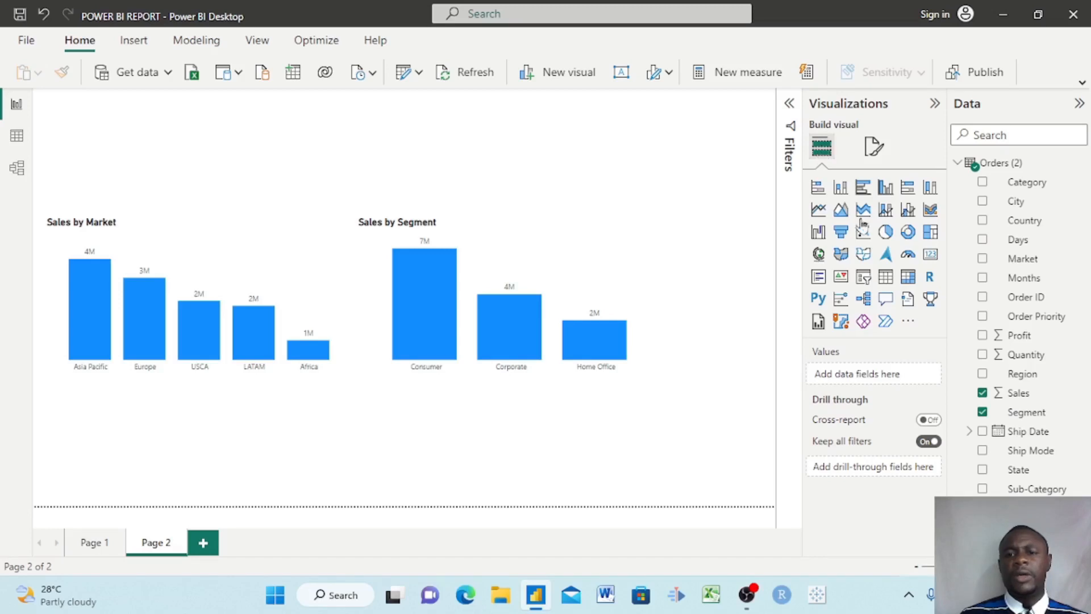
pyautogui.click(863, 279)
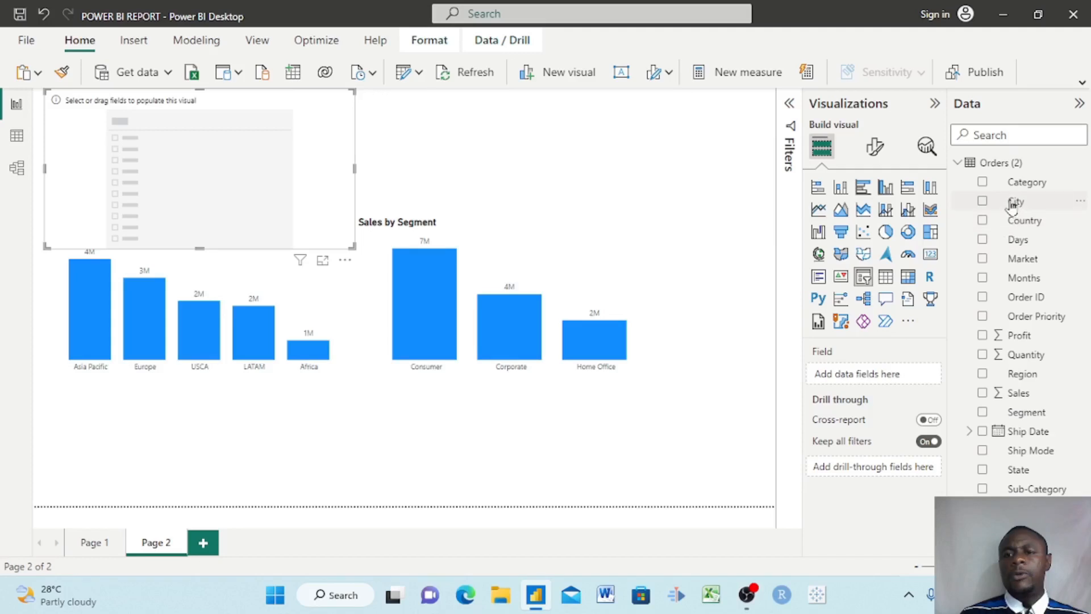
pyautogui.click(983, 279)
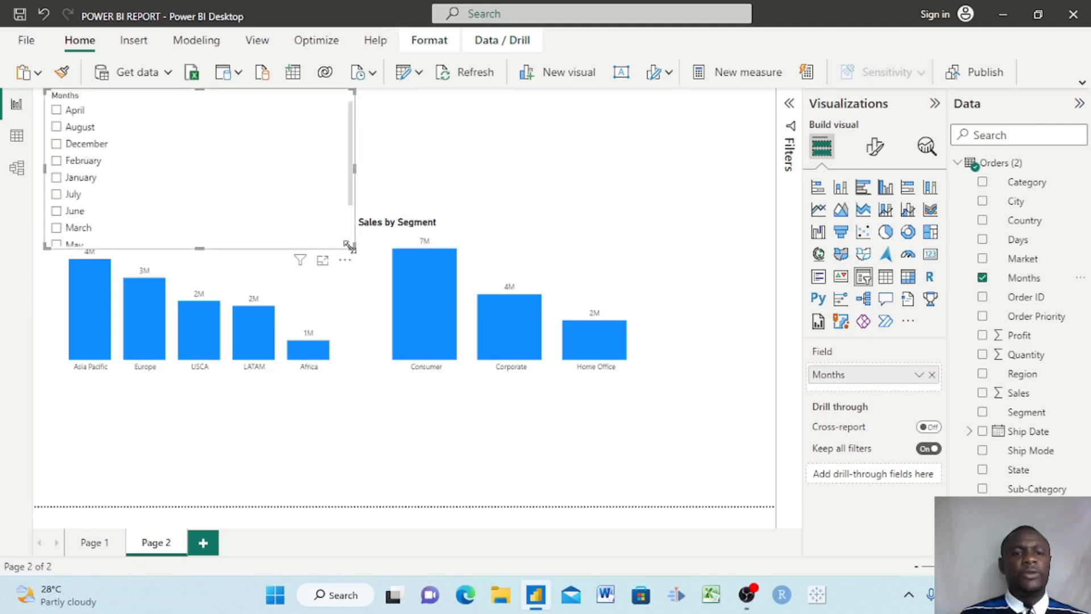
pyautogui.moveTo(352, 247); pyautogui.dragTo(328, 200)
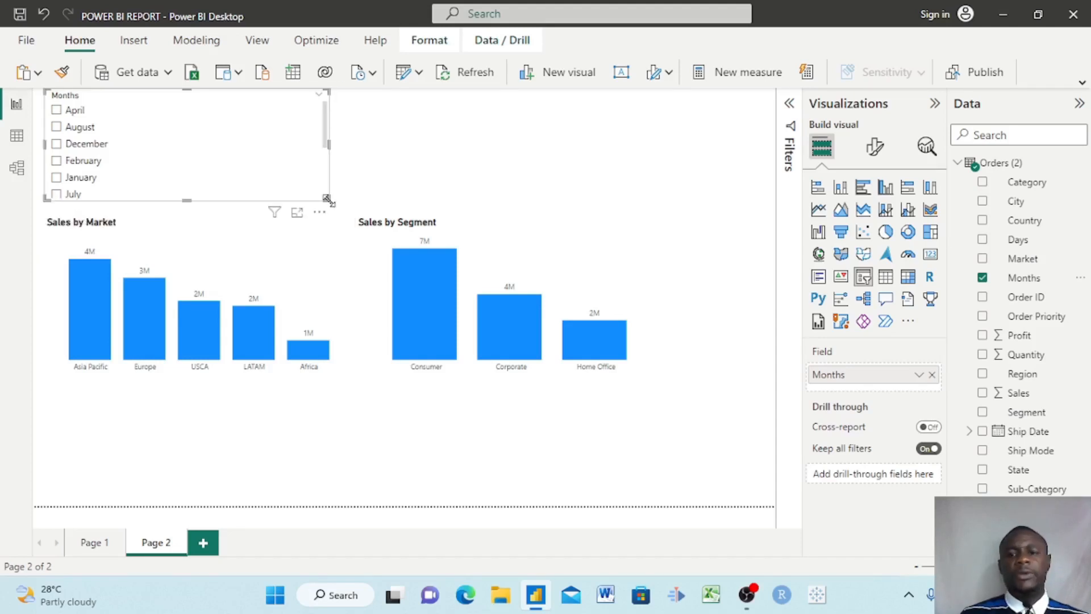
pyautogui.click(222, 134)
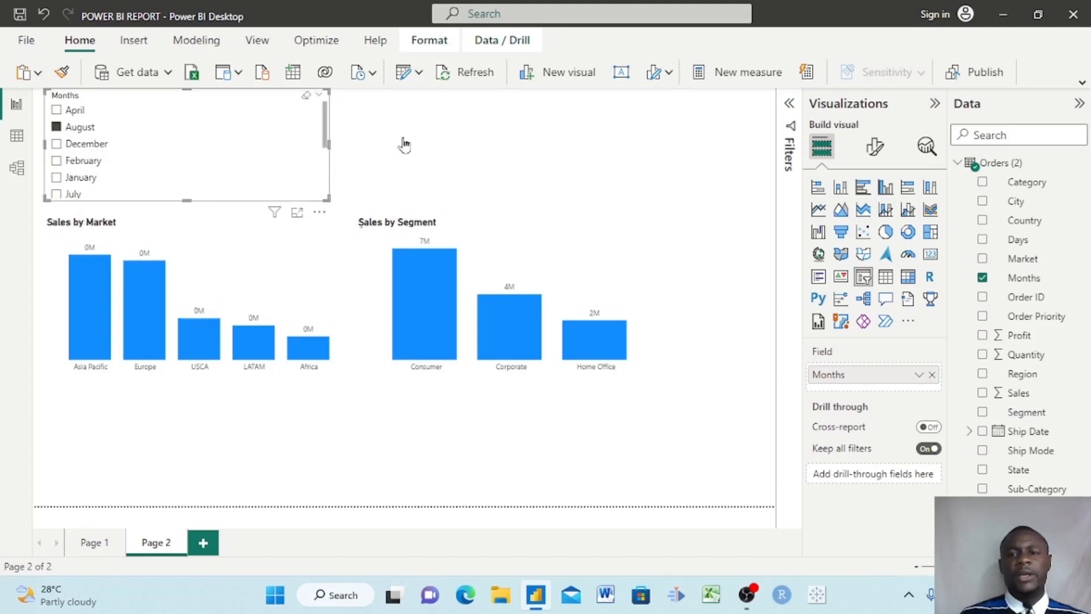
# Change the Months slicer's style to Dropdown, and make it smaller and place it just above the Sales by Market chart.
pyautogui.click(877, 149)
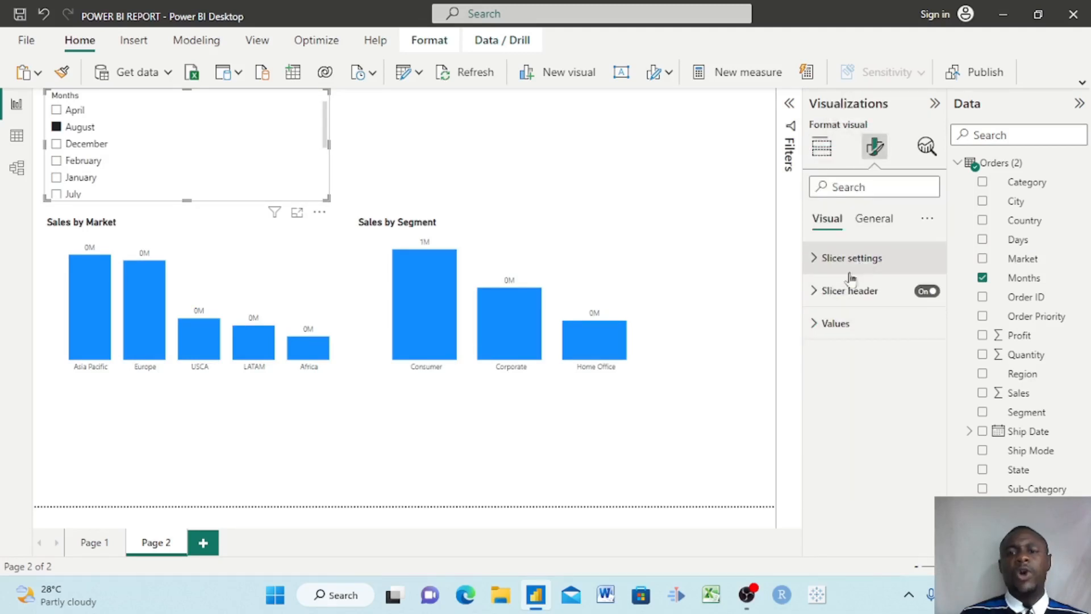
pyautogui.click(817, 291)
pyautogui.scroll(-3, 876, 391)
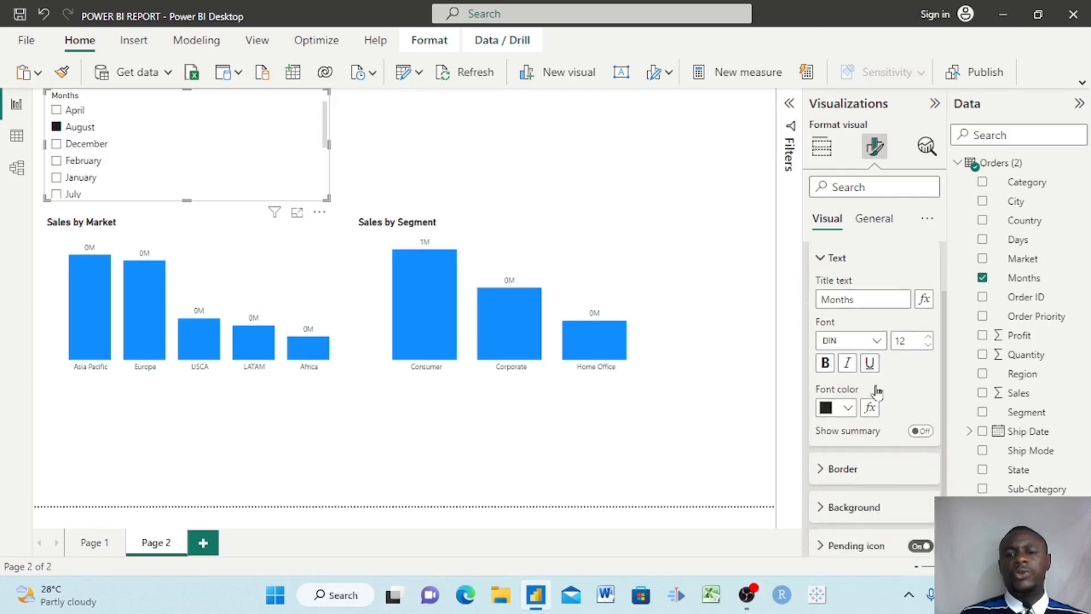
pyautogui.scroll(-1, 878, 392)
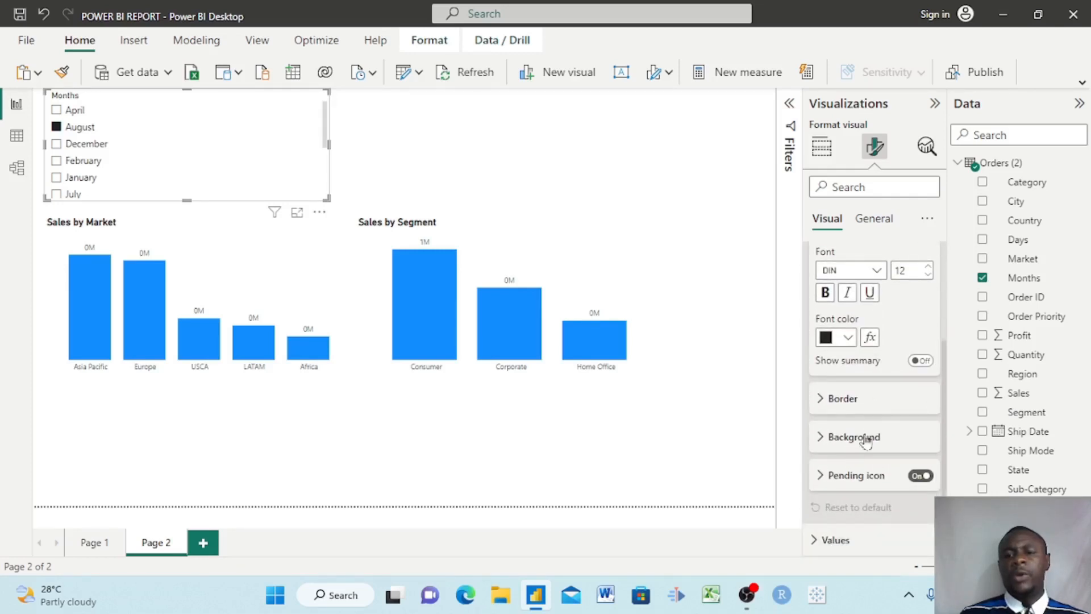
pyautogui.scroll(4, 879, 420)
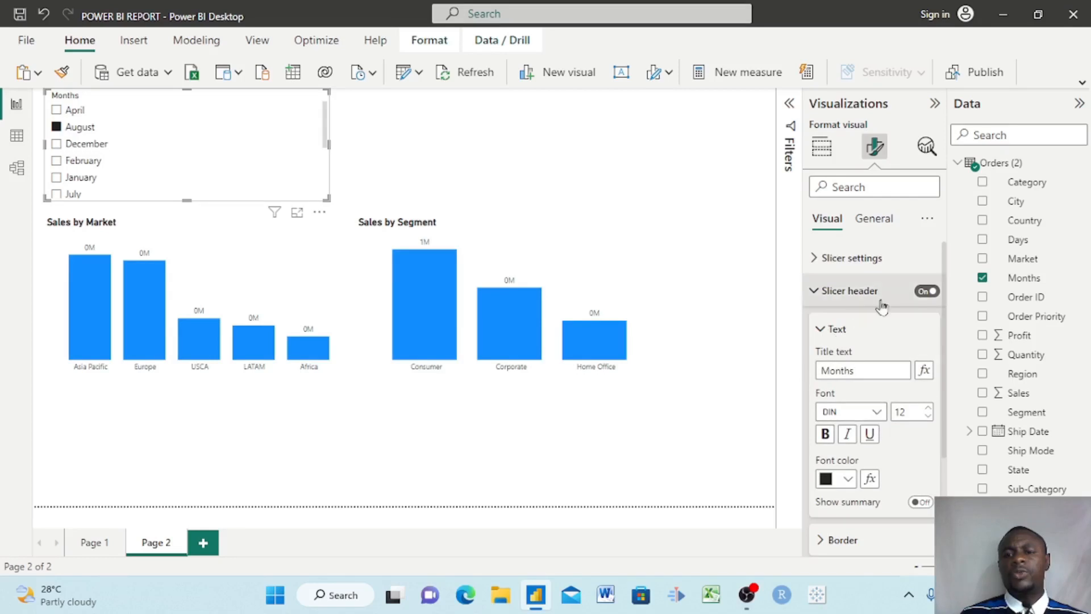
pyautogui.scroll(-4, 892, 340)
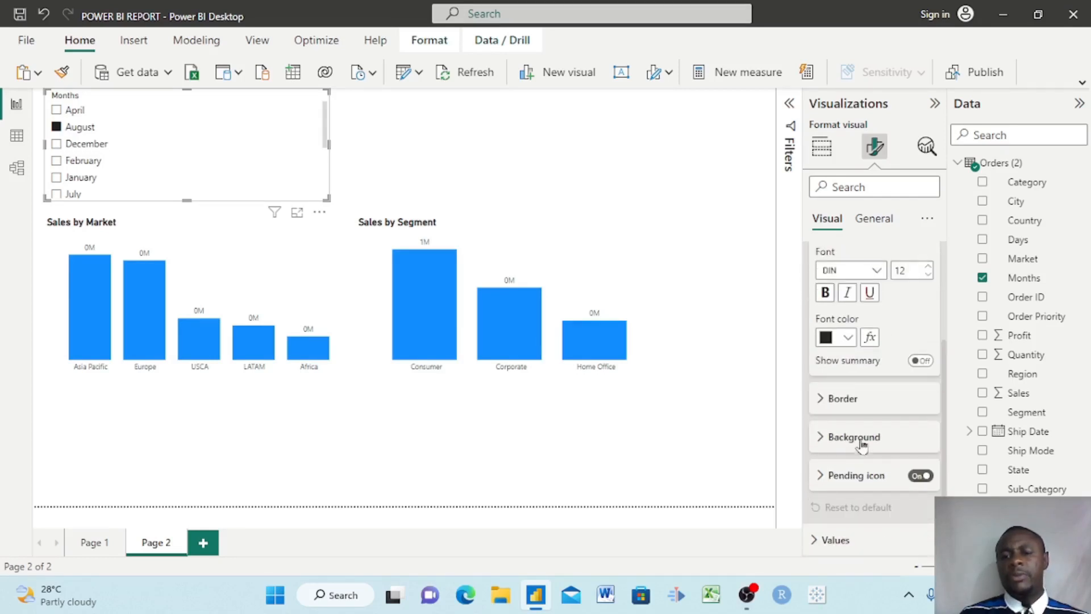
pyautogui.scroll(4, 846, 402)
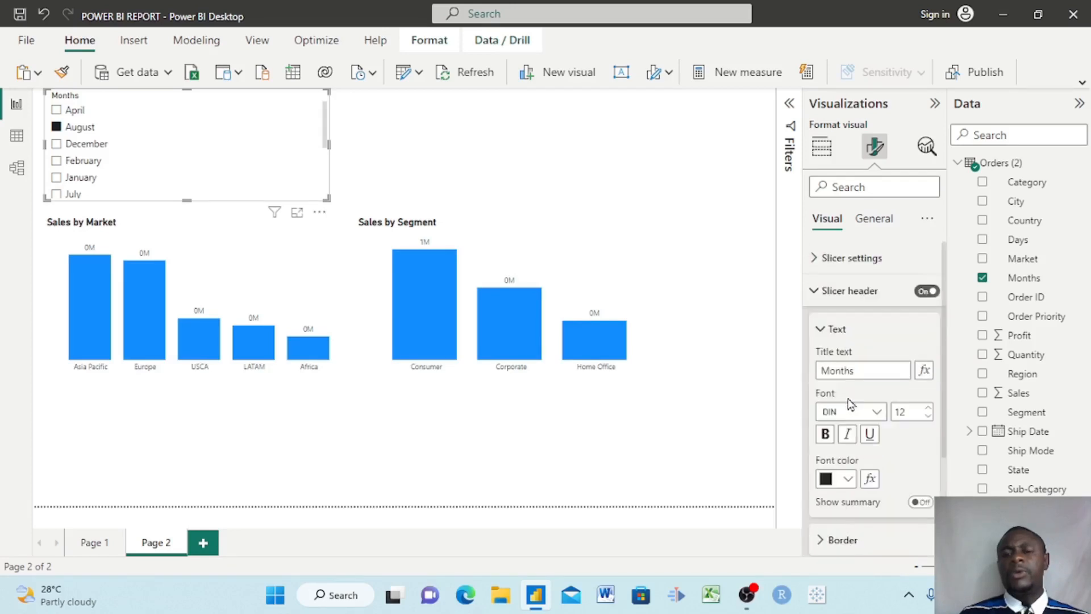
pyautogui.click(818, 260)
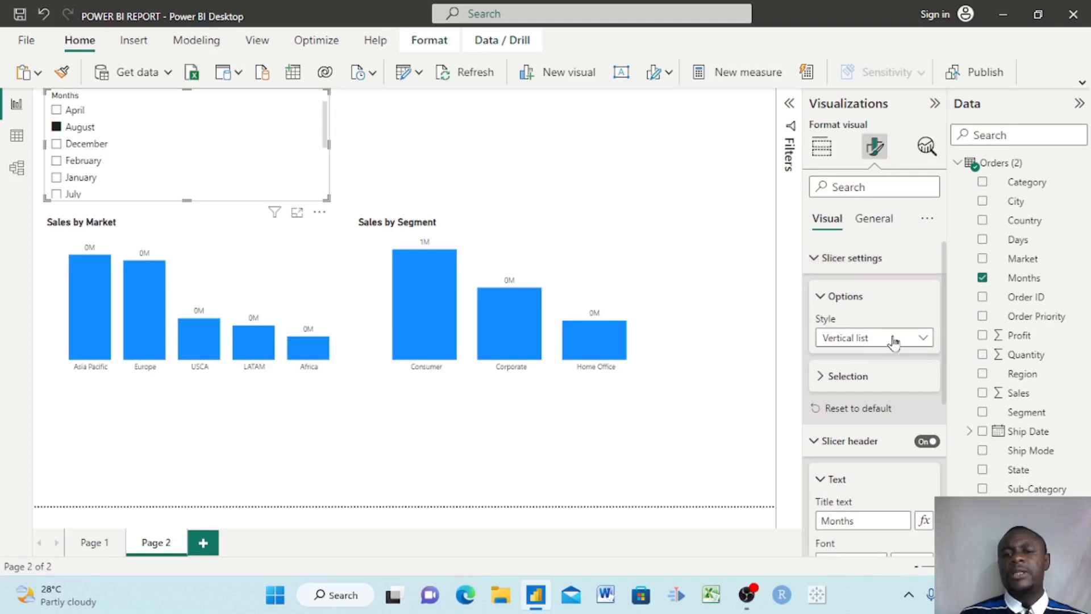
pyautogui.click(922, 341)
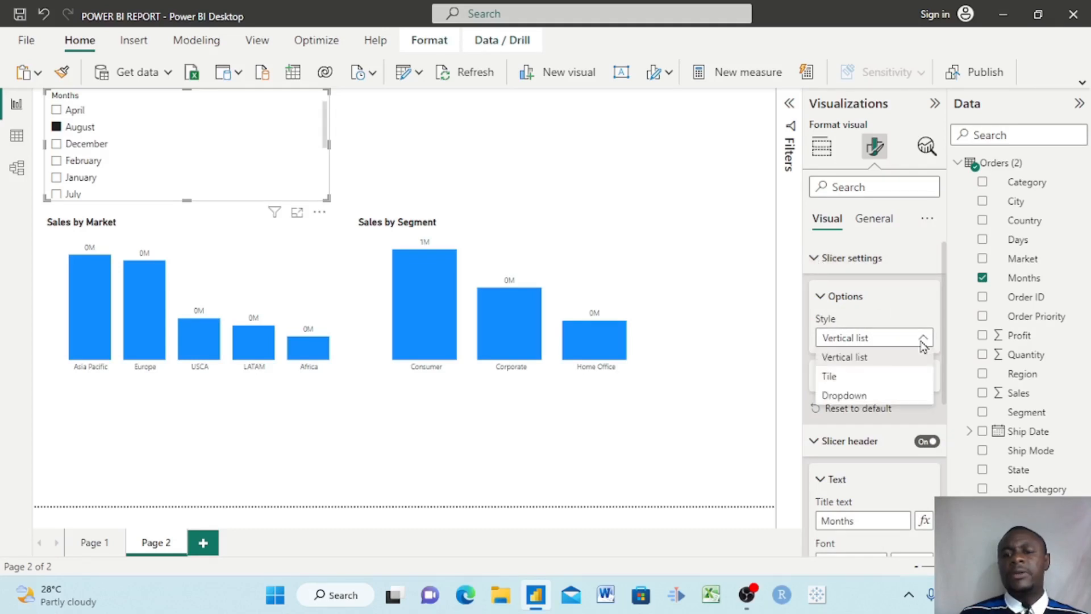
pyautogui.click(848, 397)
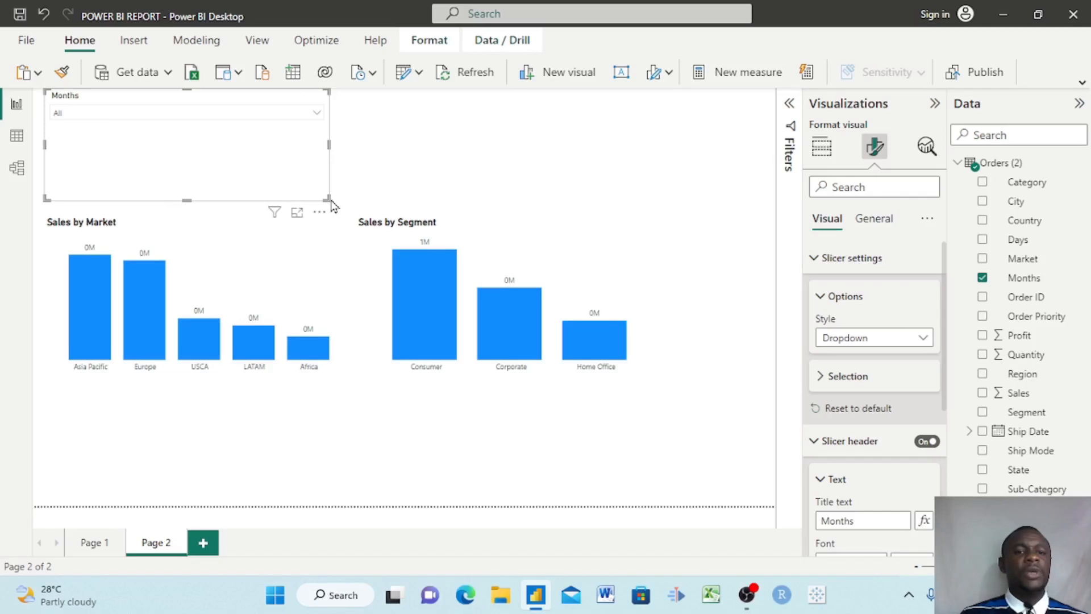
pyautogui.moveTo(325, 200); pyautogui.dragTo(311, 166)
pyautogui.moveTo(239, 104); pyautogui.dragTo(239, 131)
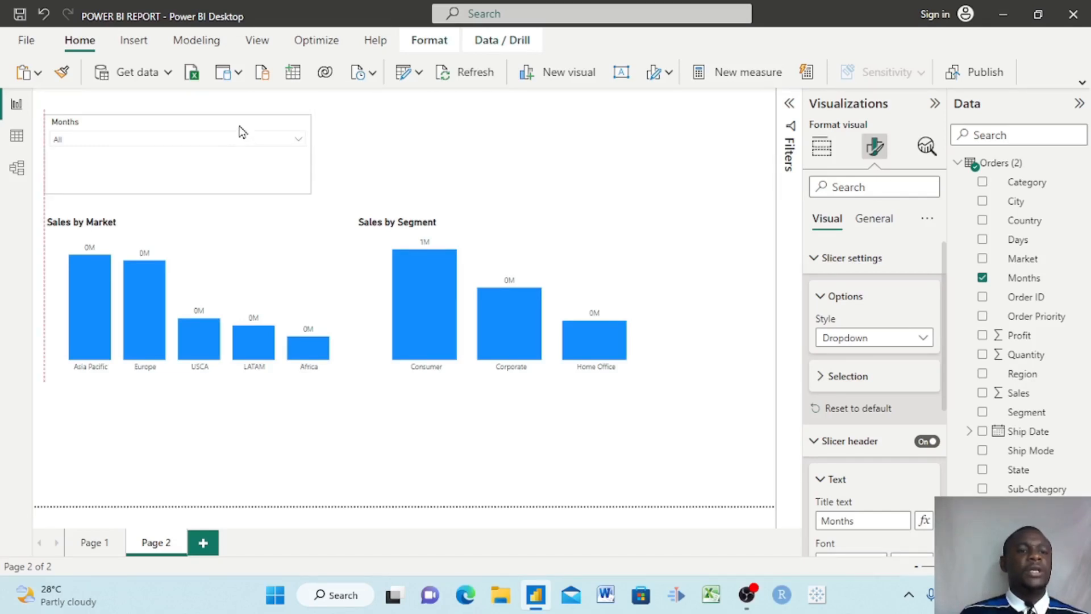
# Filter the charts with the Months slicer by August, December, February, January and finally July, and collapse its list.
pyautogui.click(298, 140)
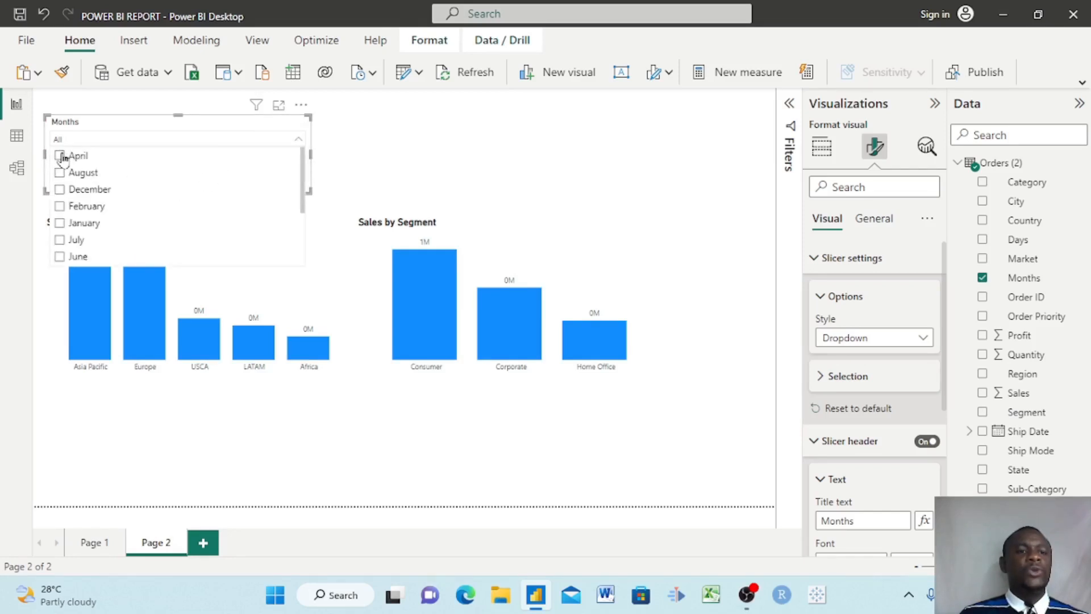
pyautogui.click(60, 172)
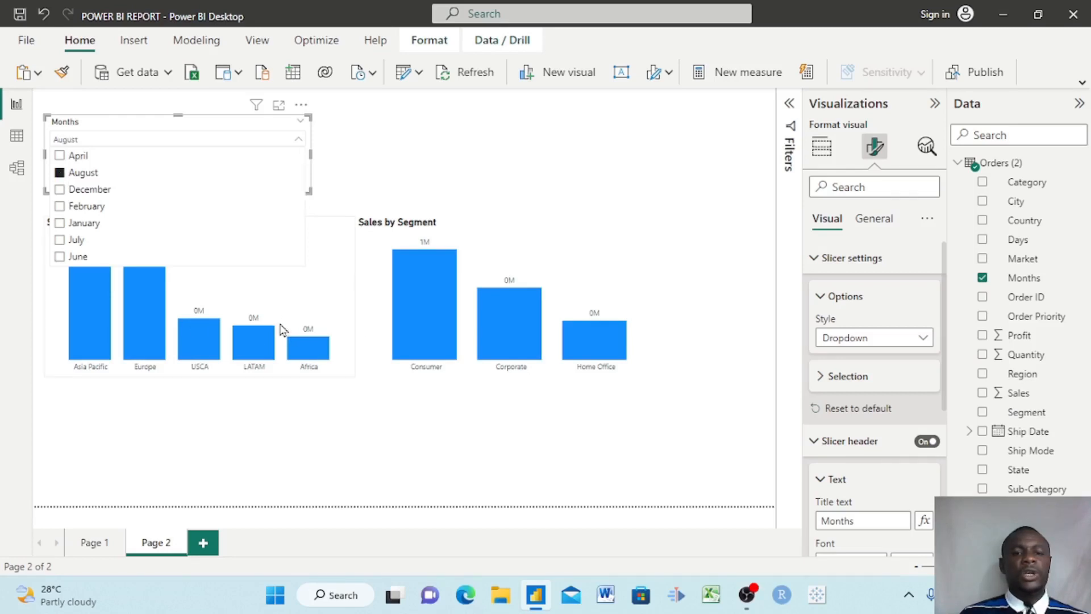
pyautogui.click(60, 189)
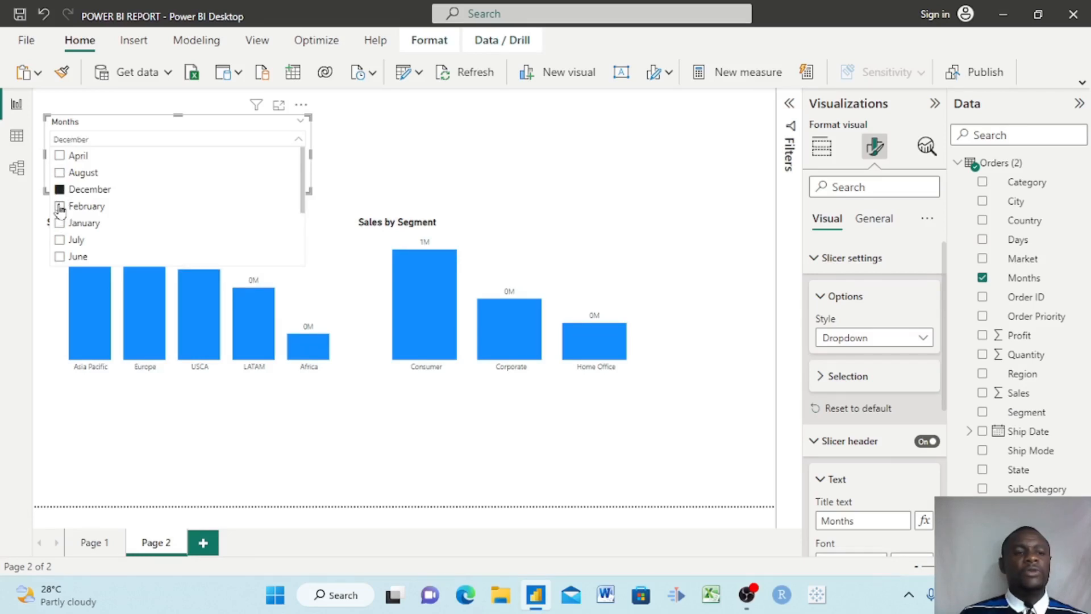
pyautogui.click(60, 206)
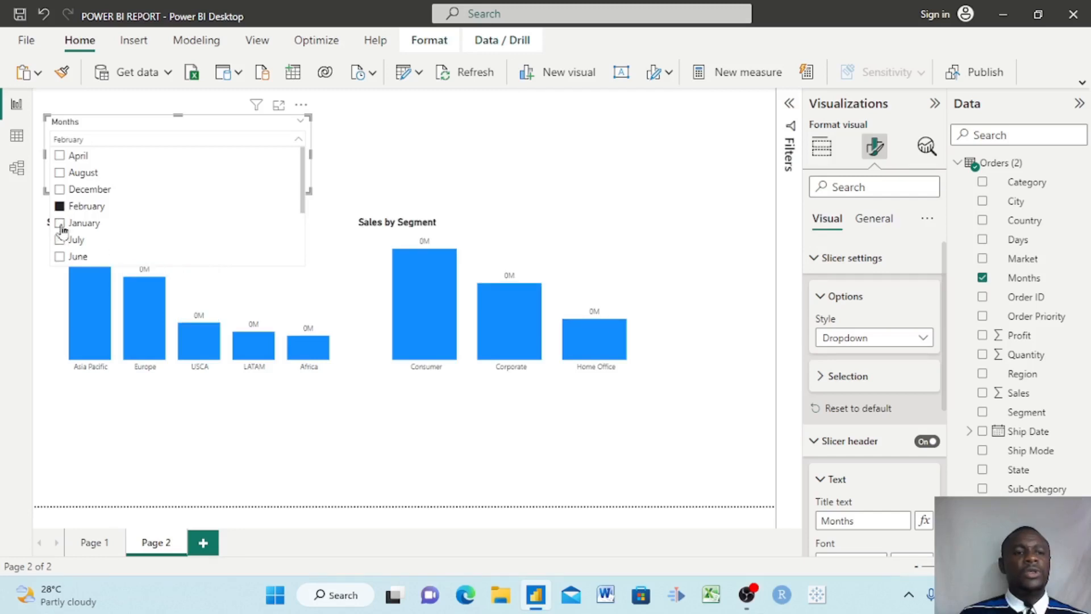
pyautogui.click(60, 224)
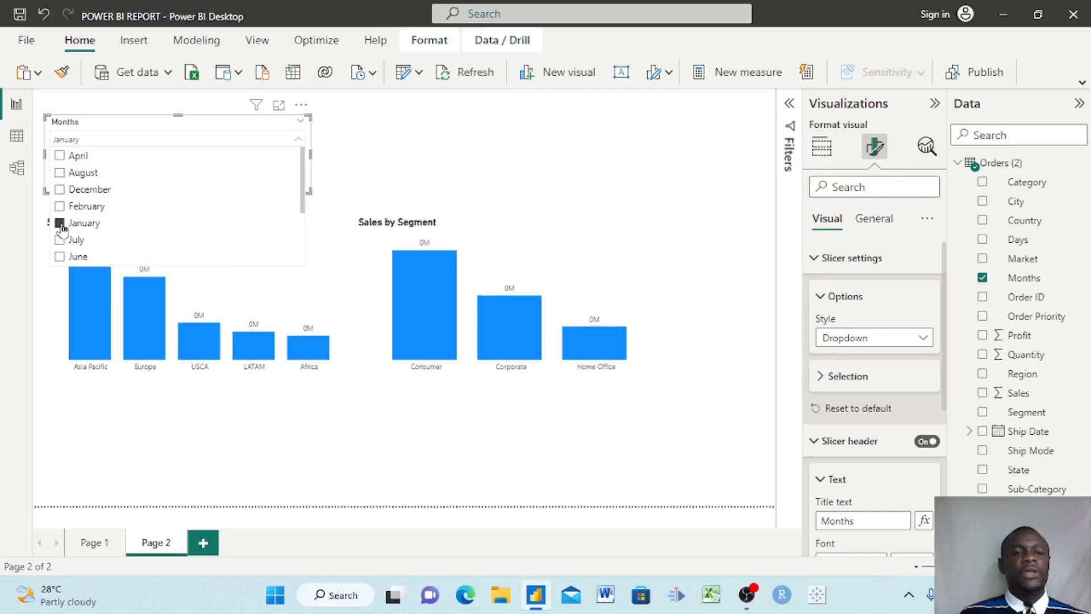
pyautogui.click(60, 240)
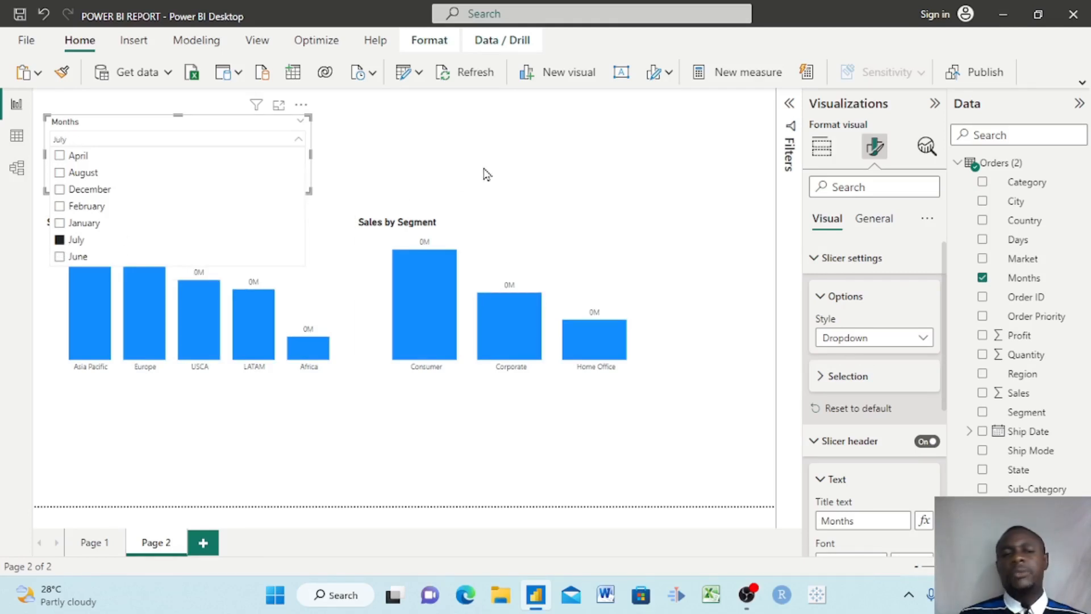
pyautogui.click(299, 144)
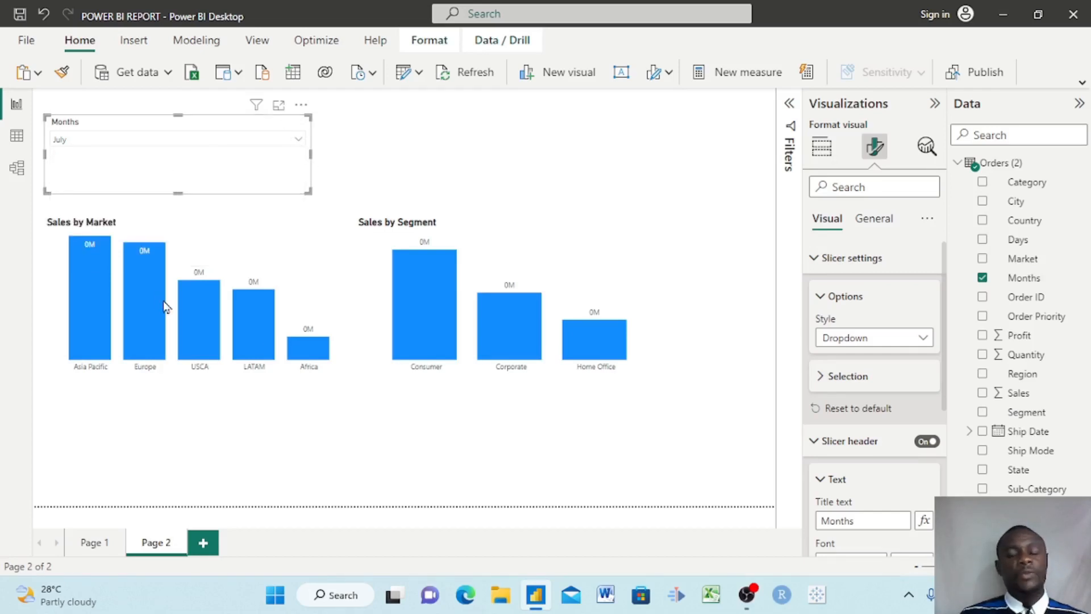